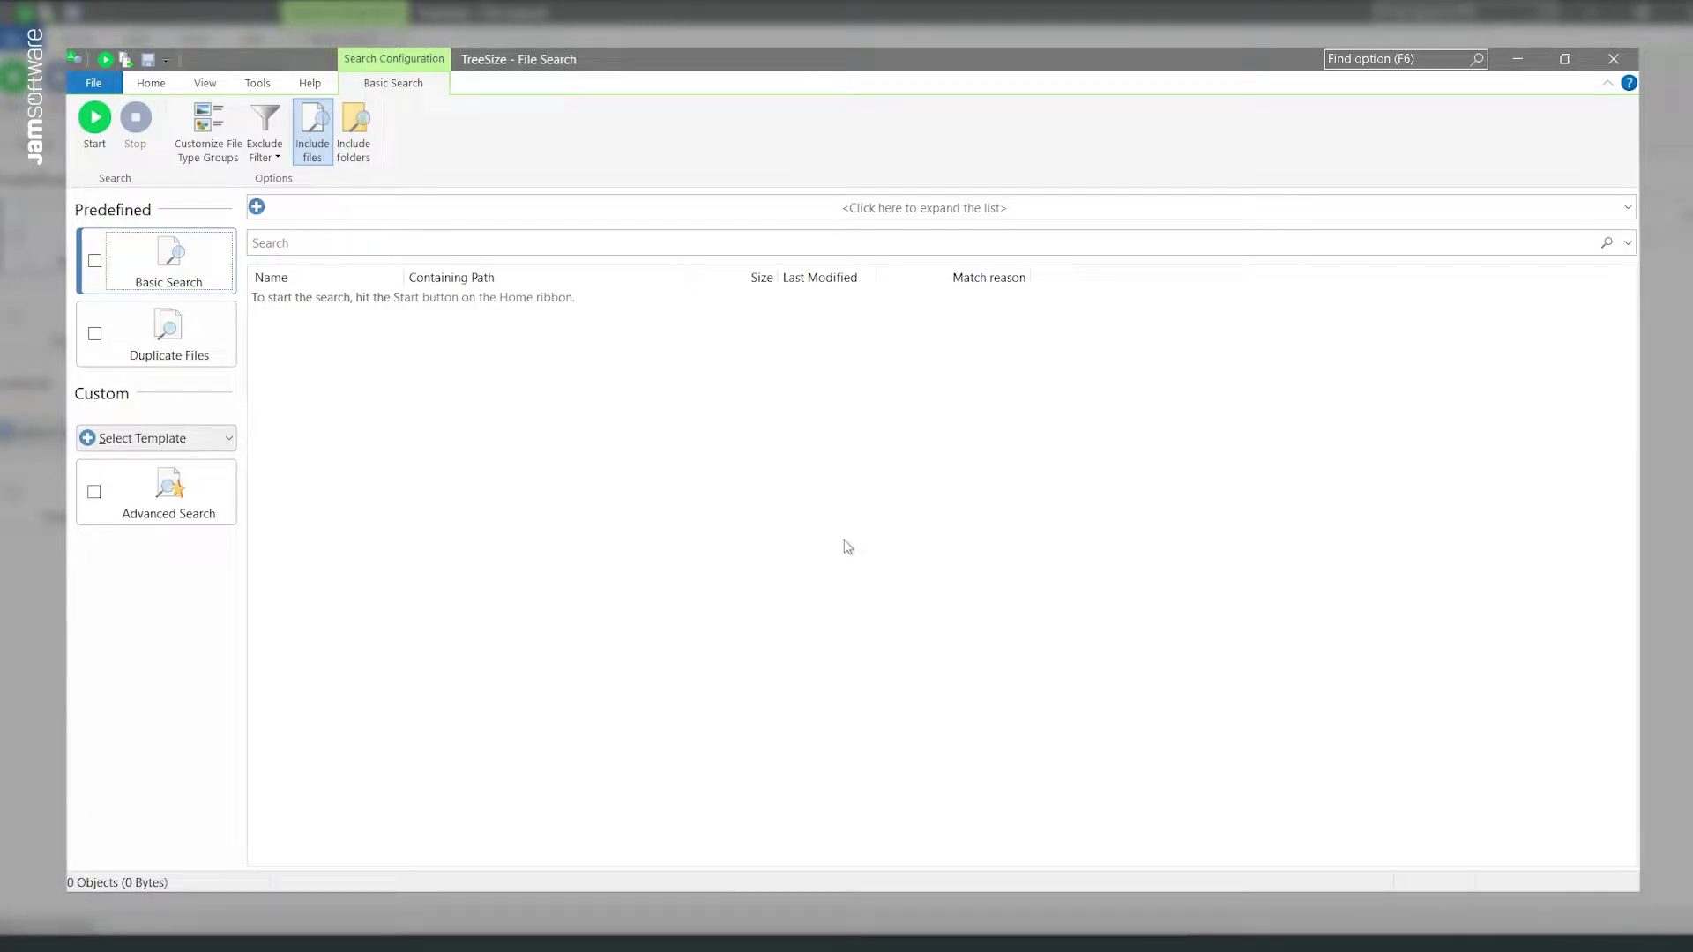
Enable the Duplicate Files search and add the SharePoint site /sites/JAMSessions as its search location.
click(96, 338)
click(95, 335)
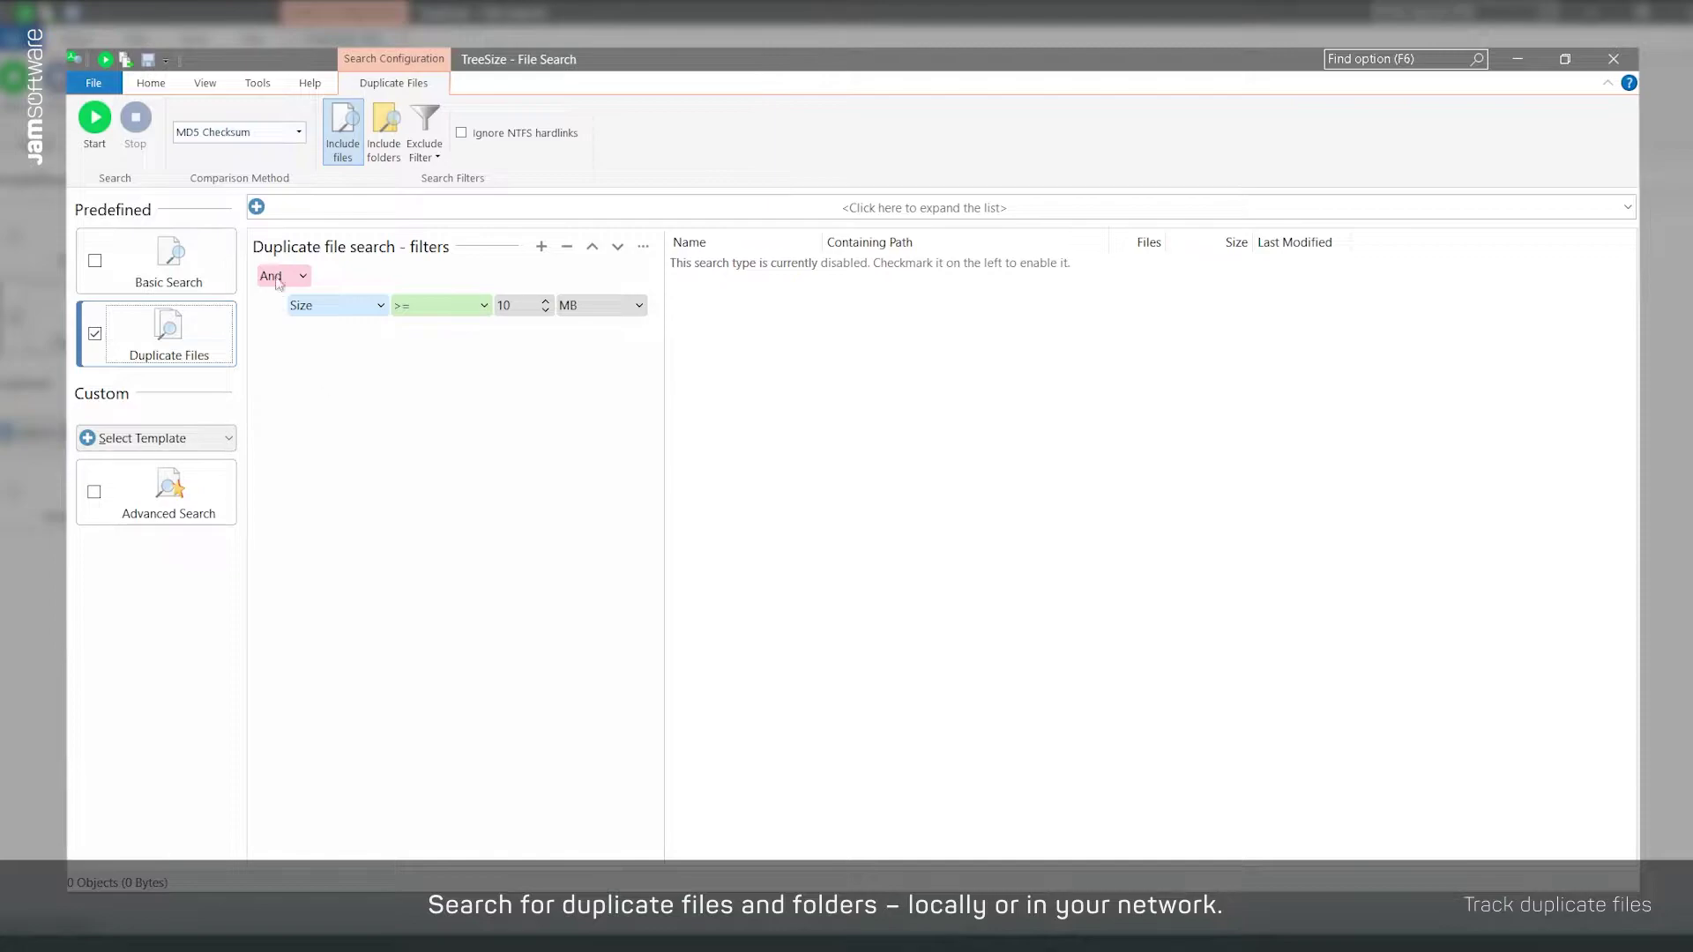
click(256, 207)
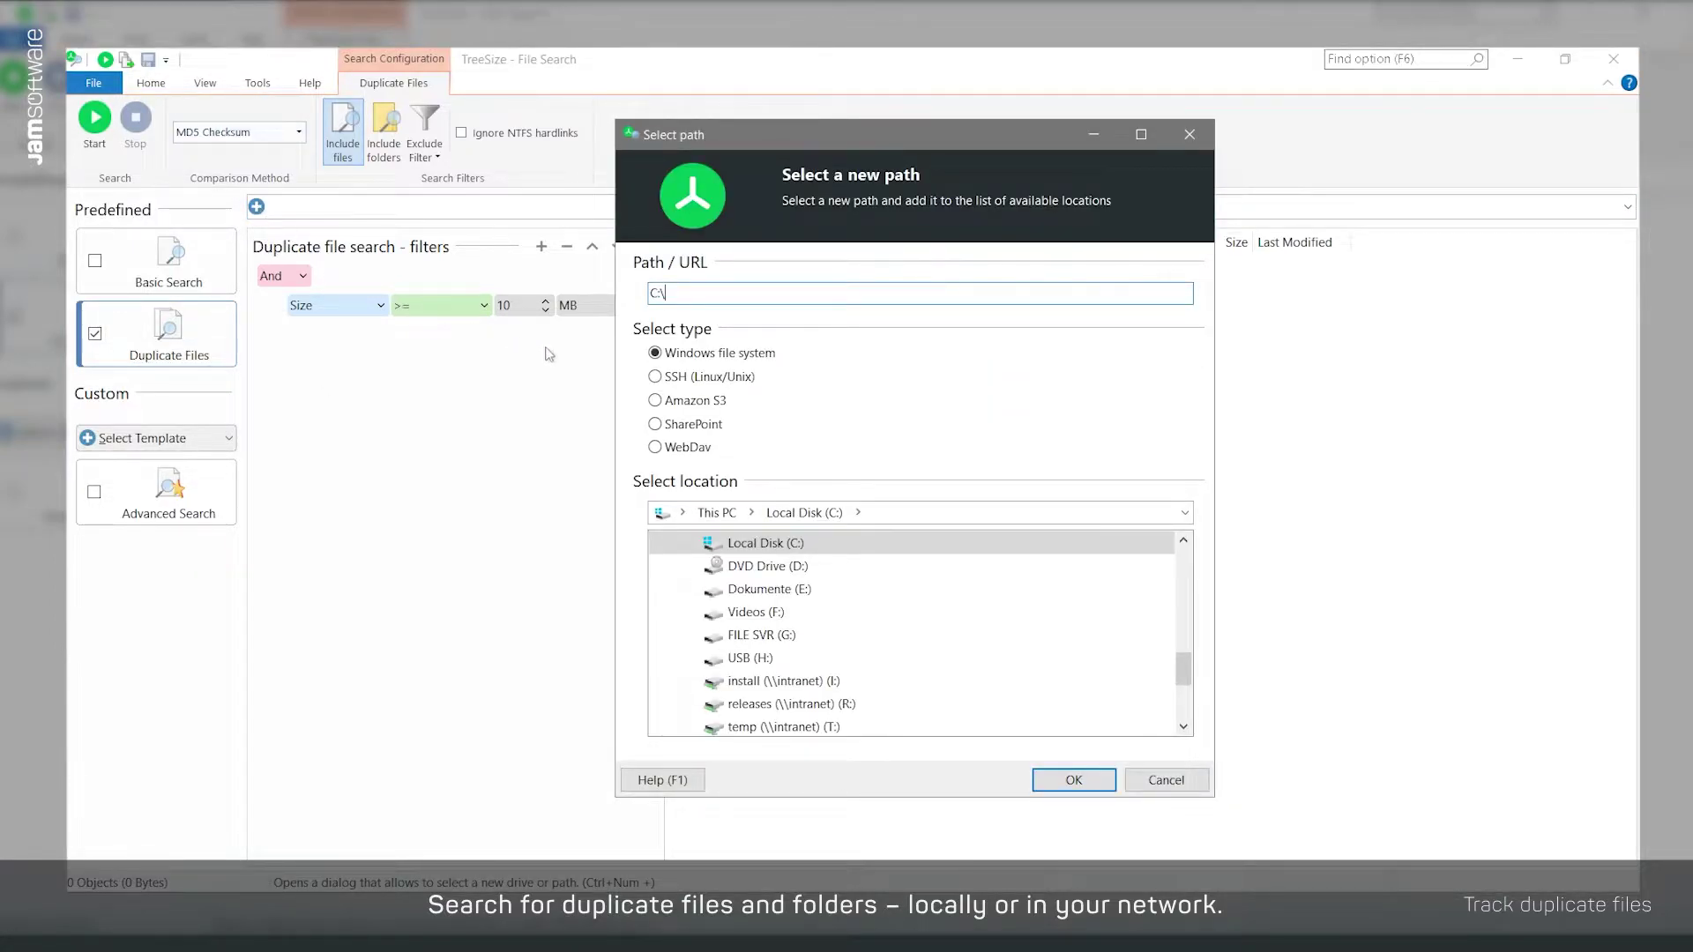
click(733, 381)
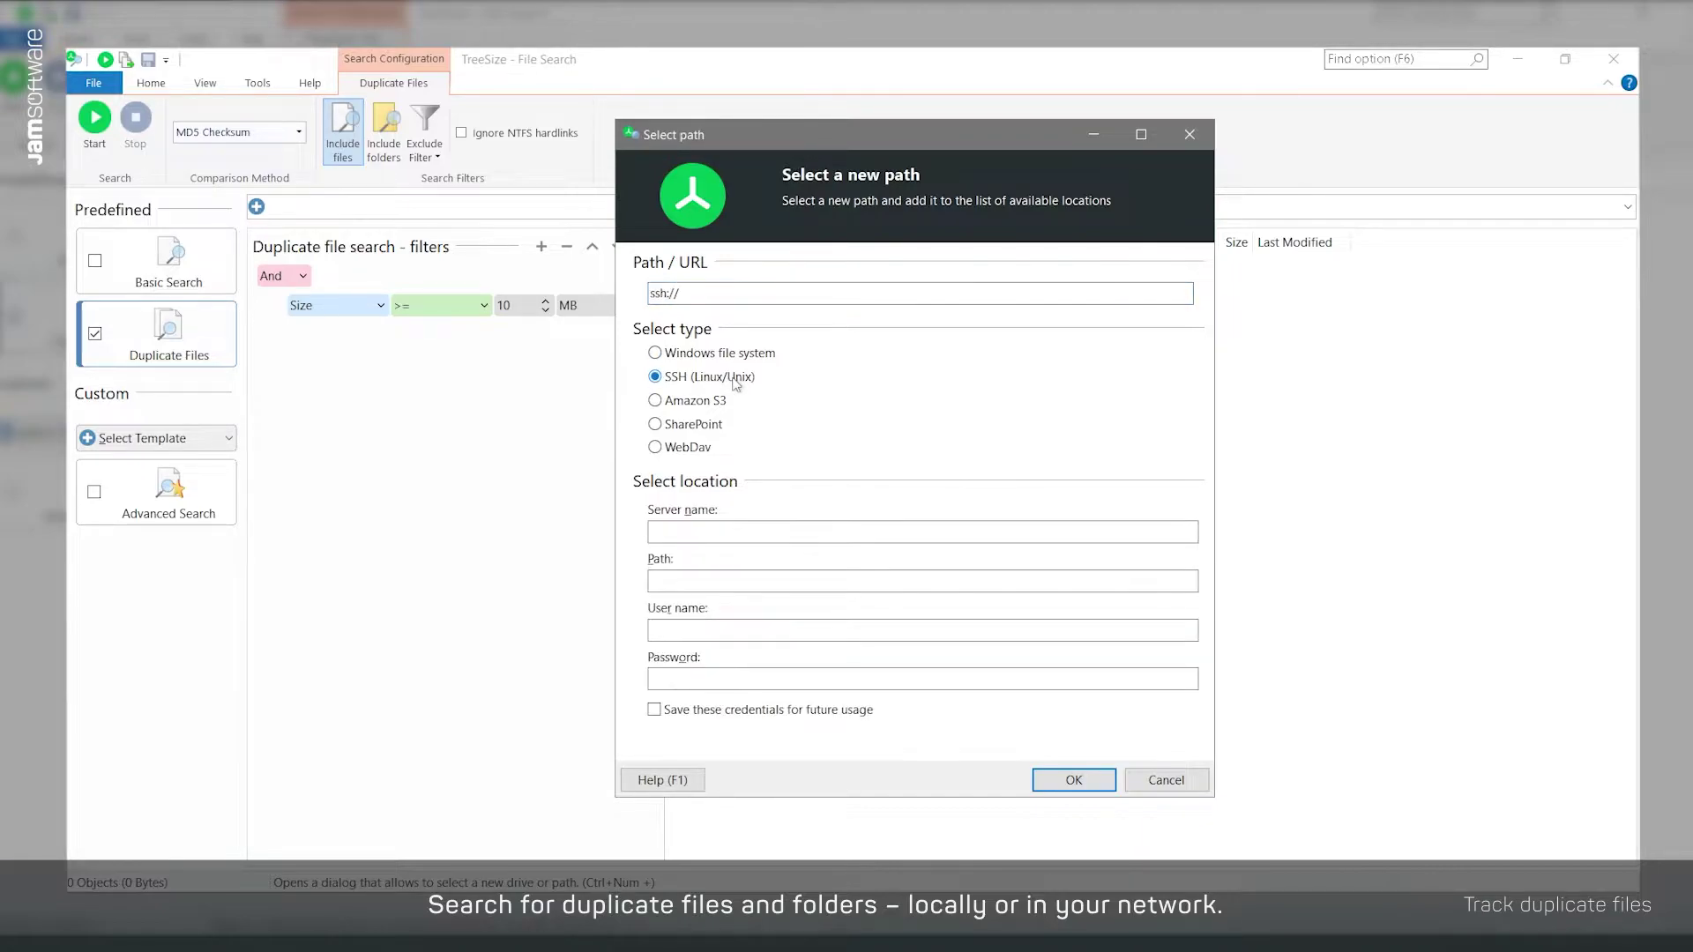
click(720, 404)
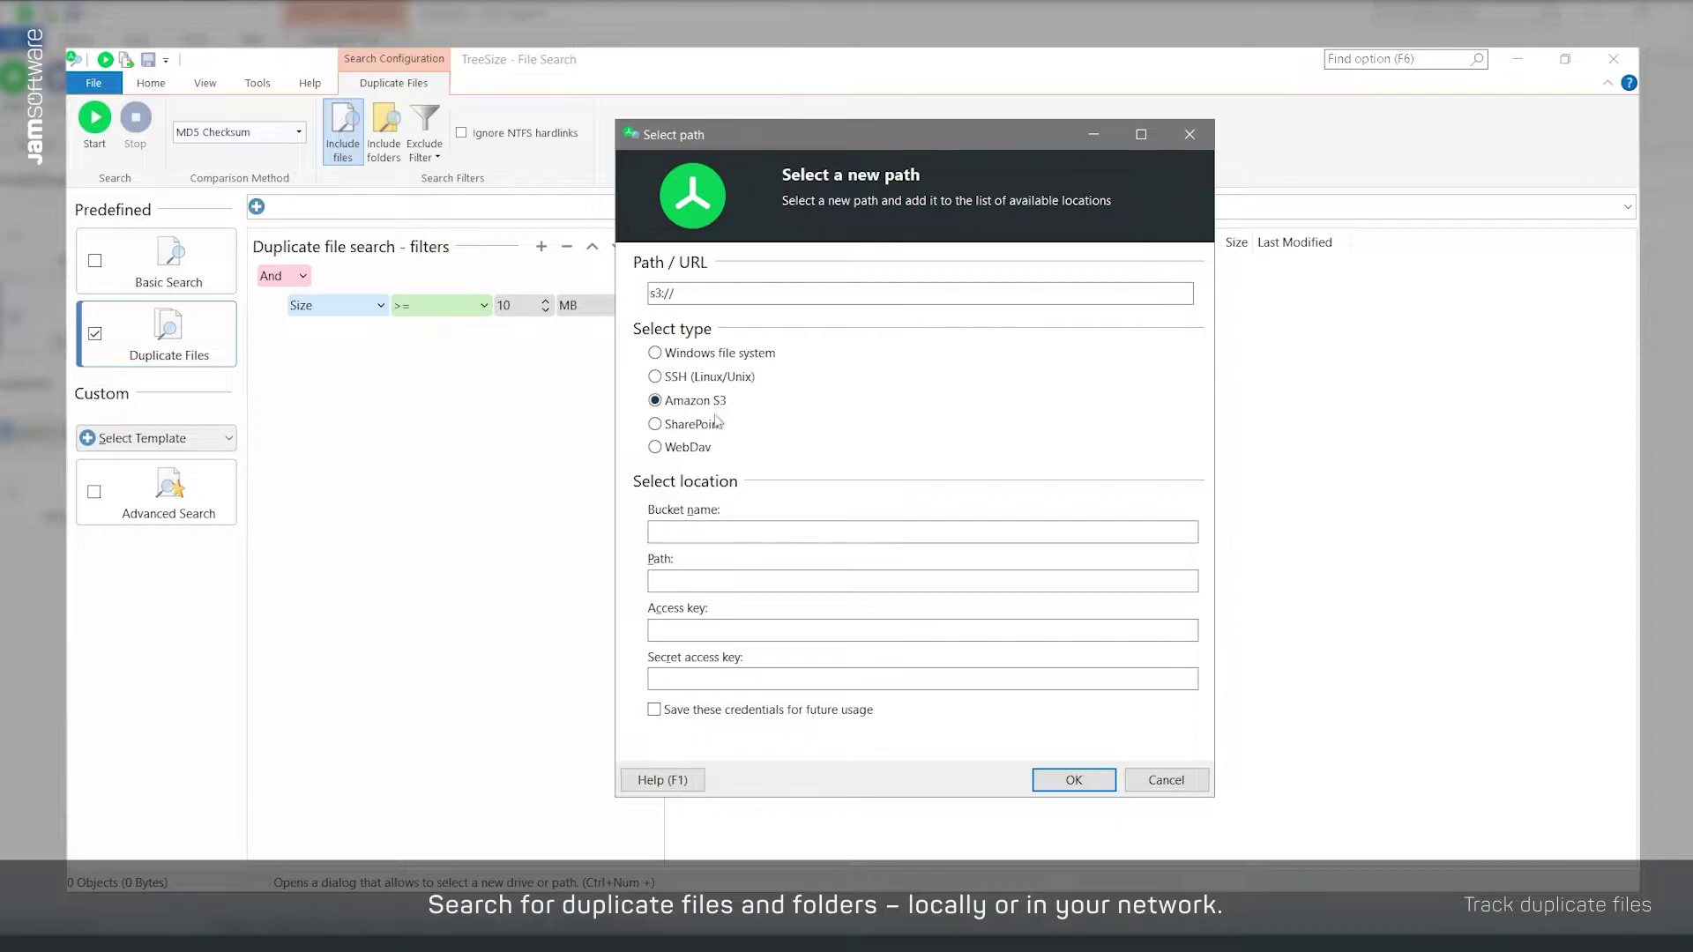
click(719, 428)
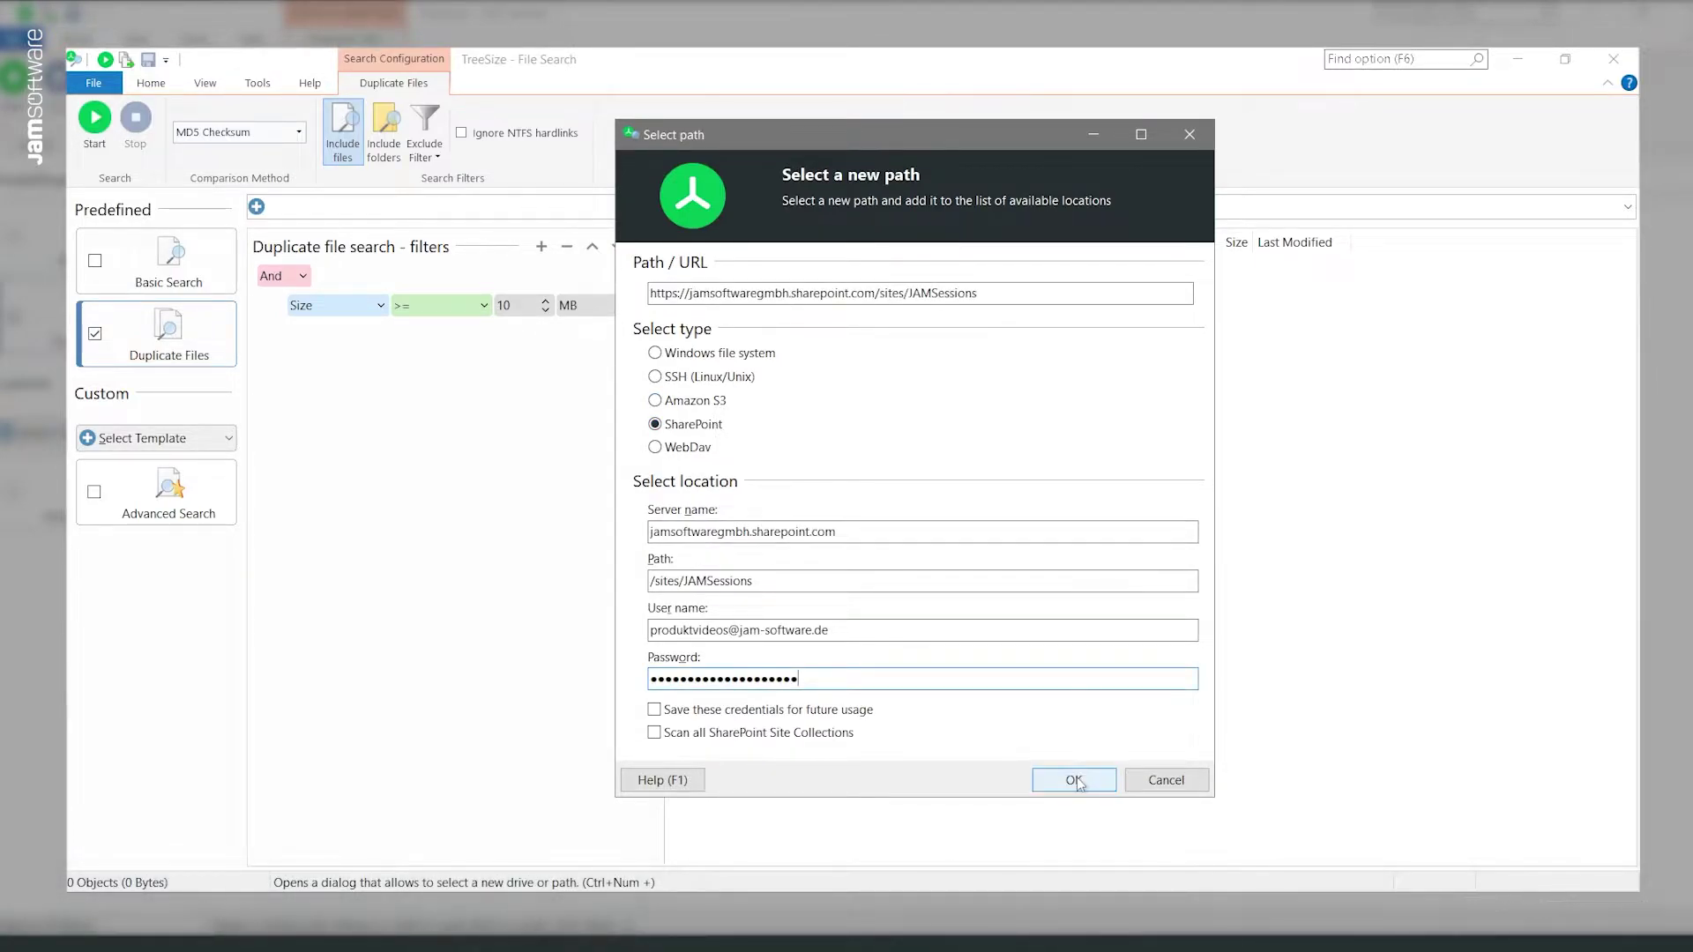
click(1074, 780)
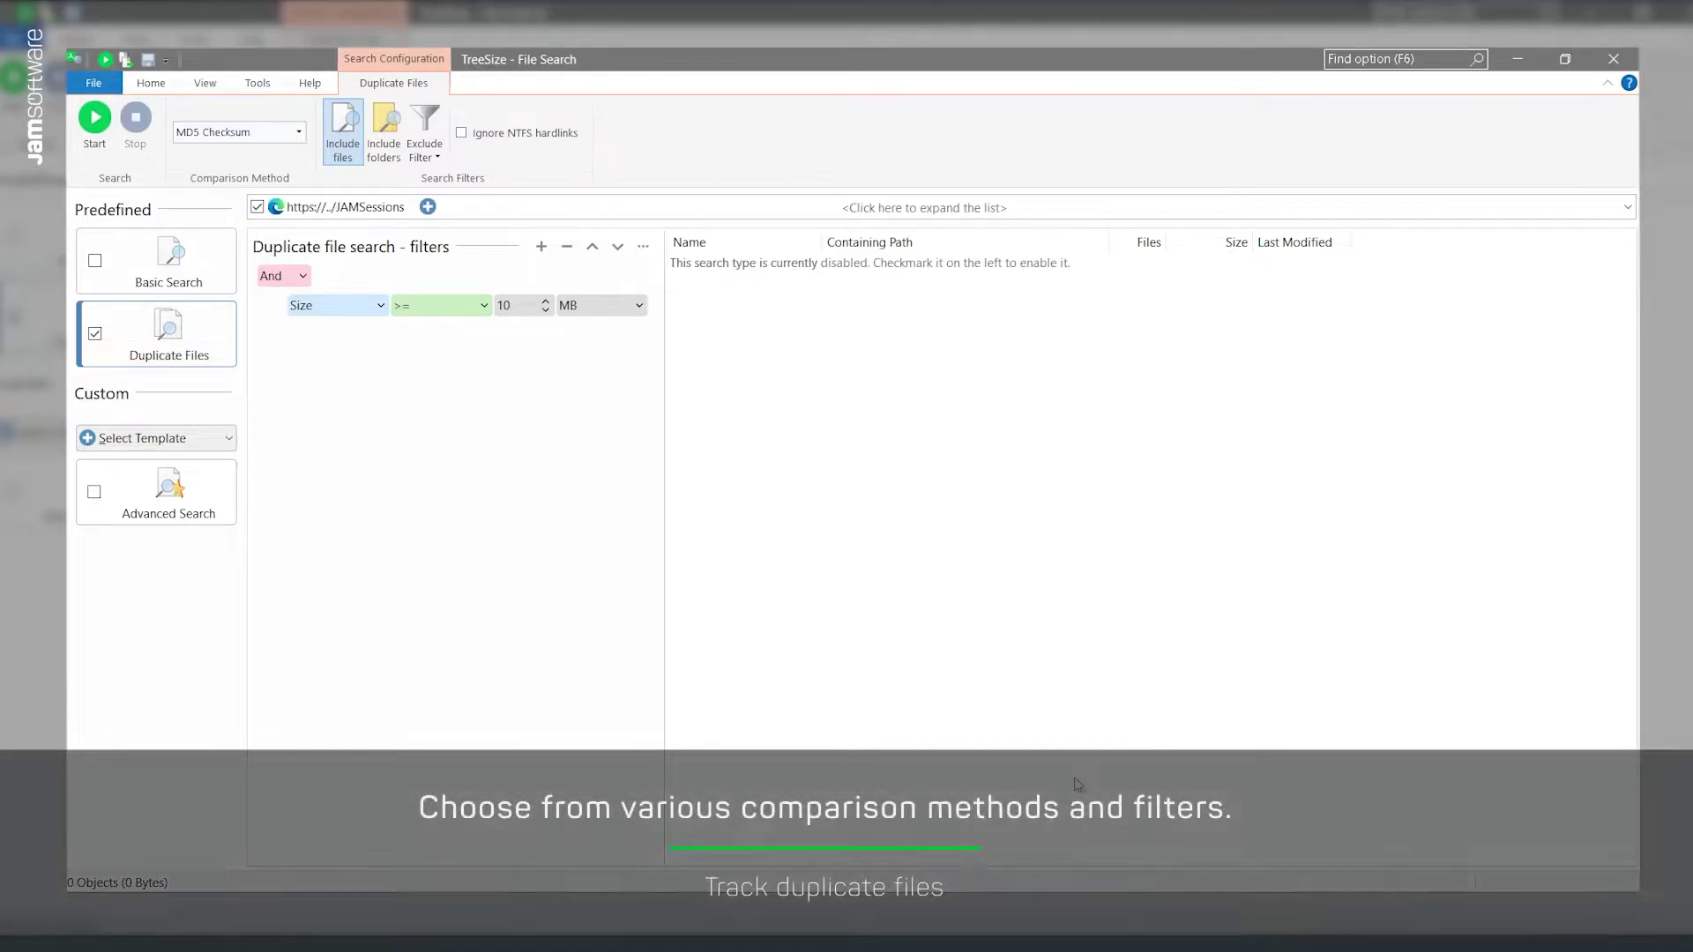
Keep MD5 Checksum as the duplicate comparison method.
click(299, 133)
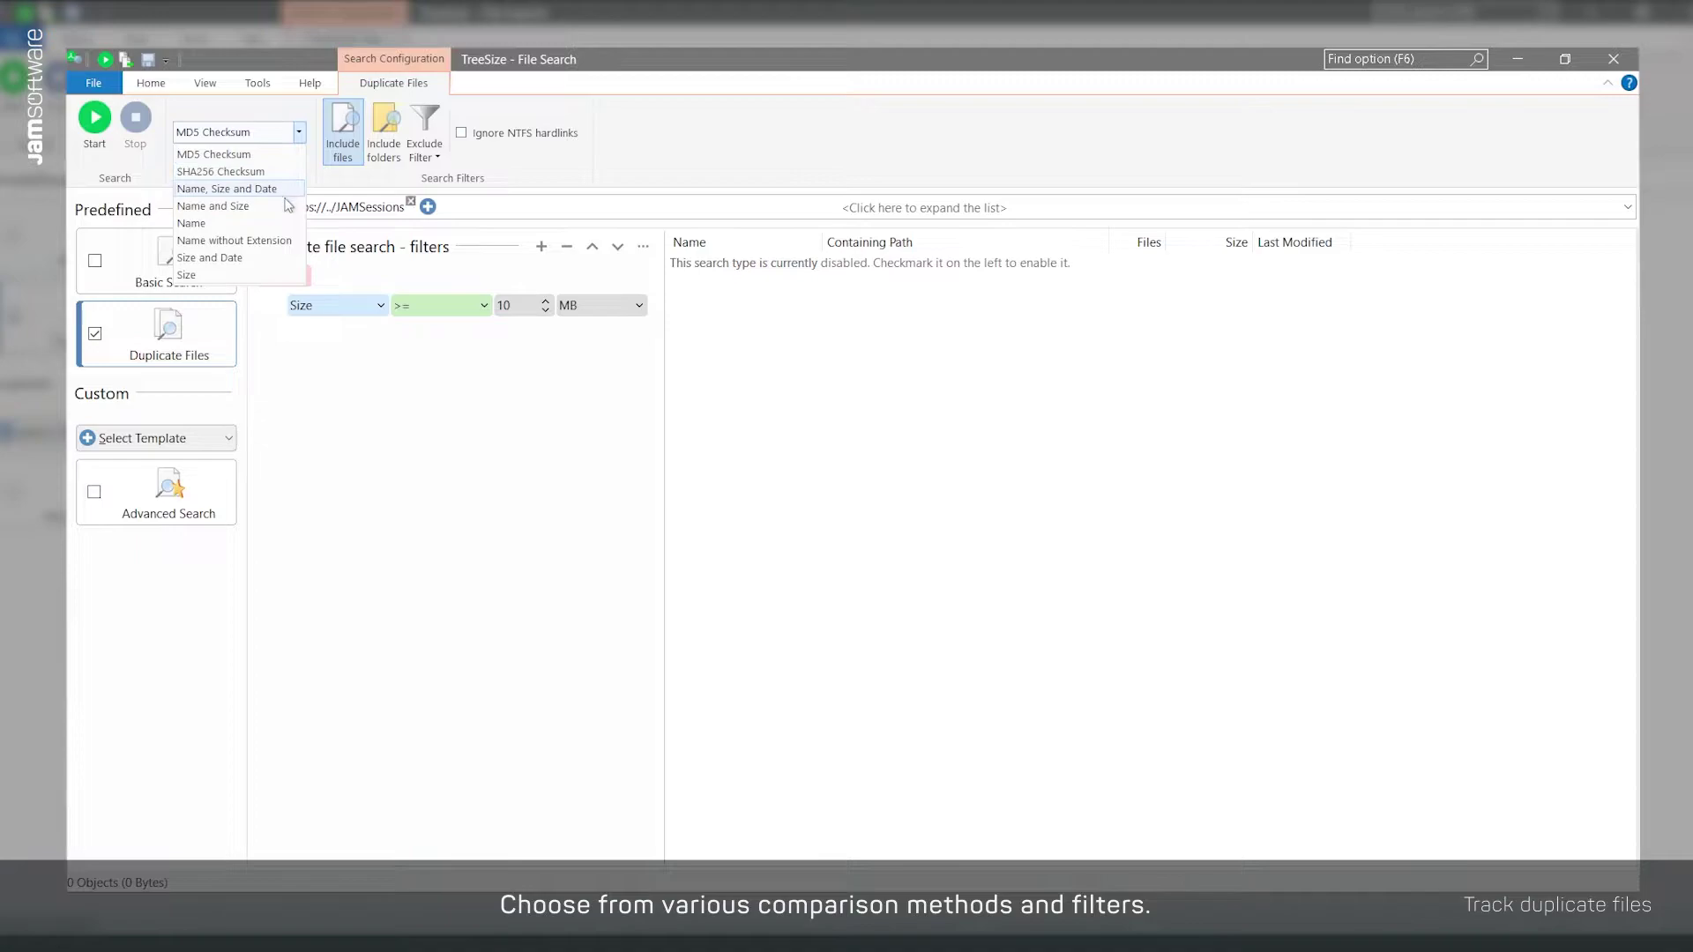
click(272, 155)
click(381, 146)
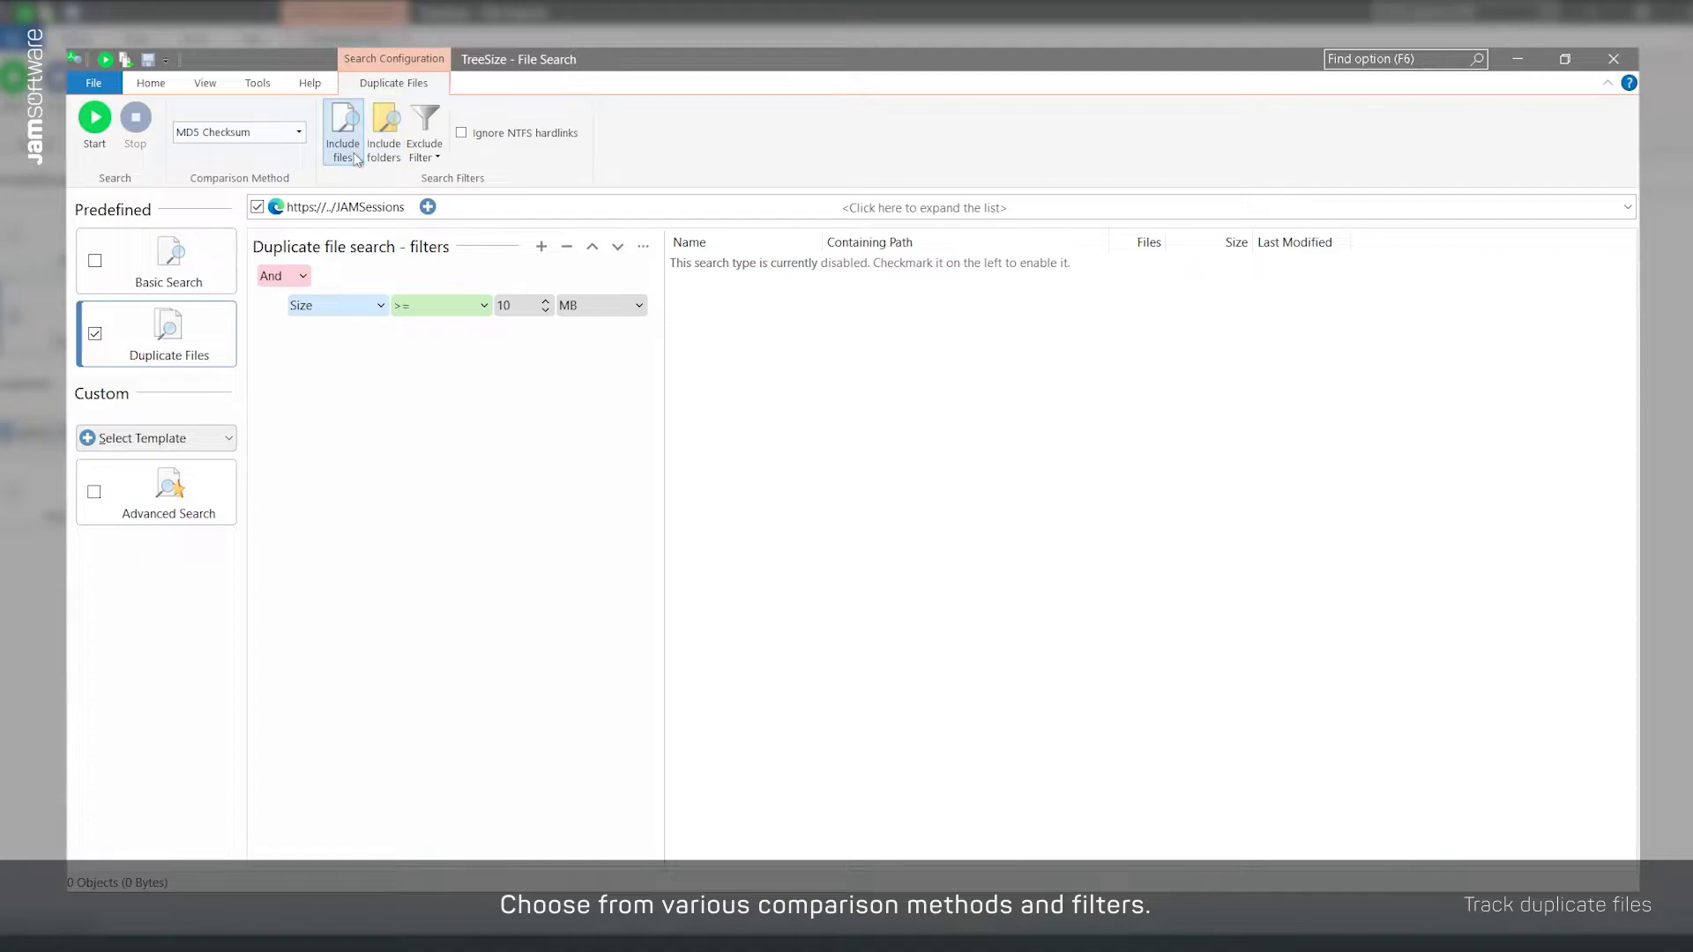
Swap the 10 MB size filter for a File Type filter on Office Dateien und Dokumente, then run the search.
click(541, 247)
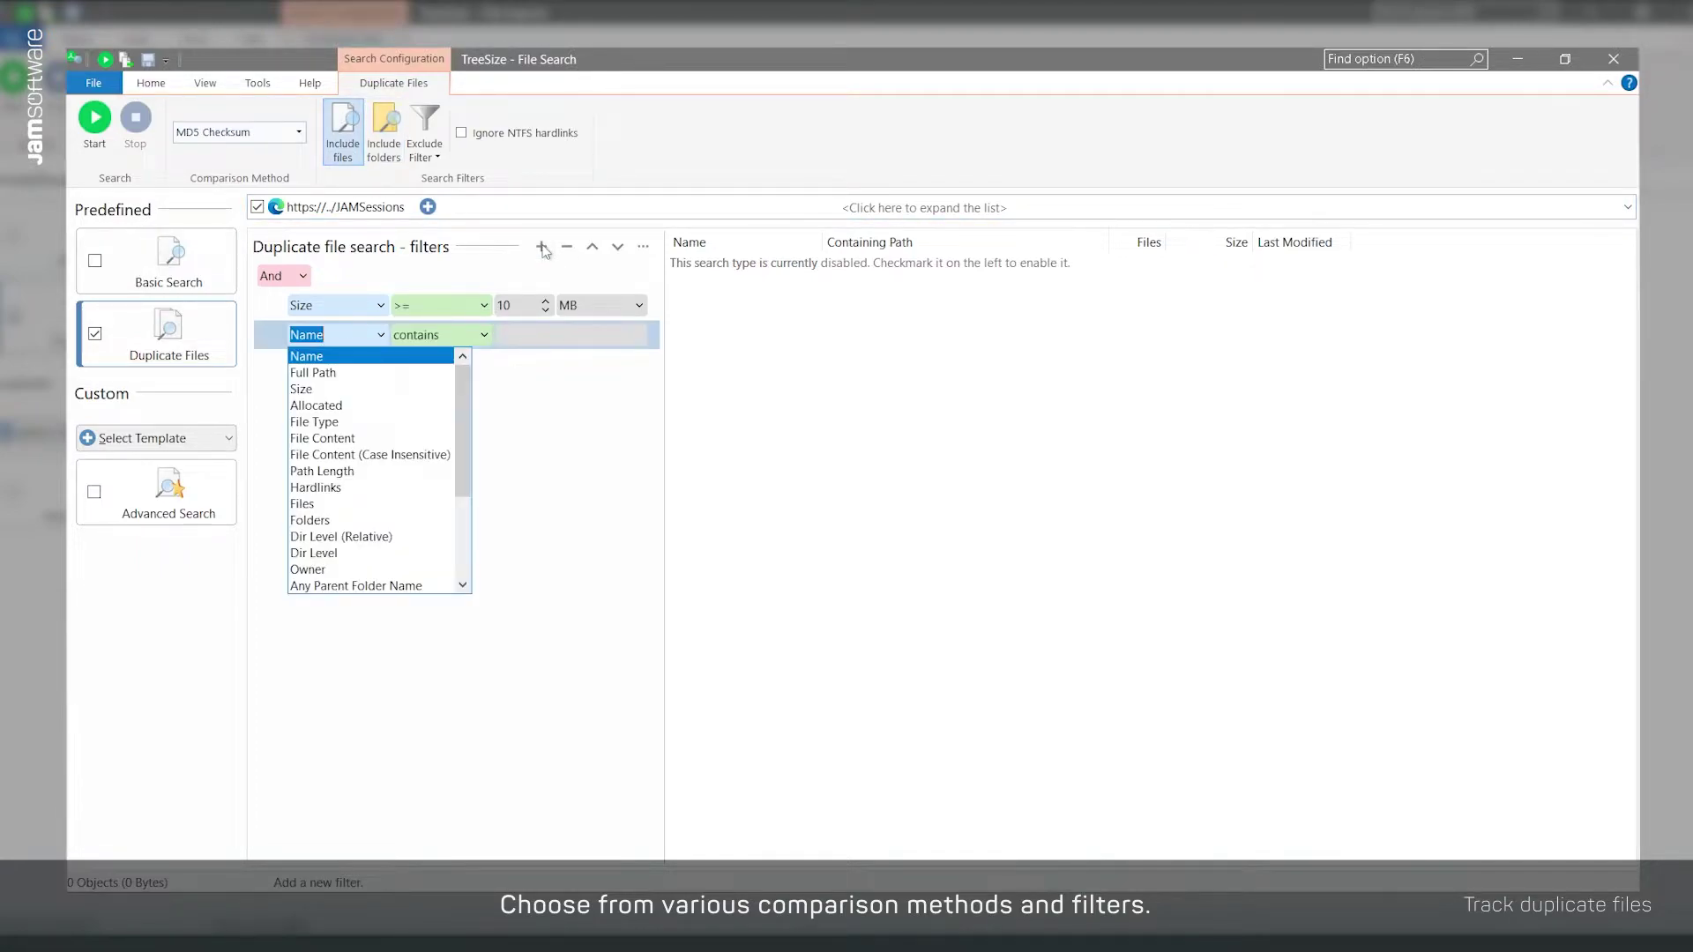
click(360, 423)
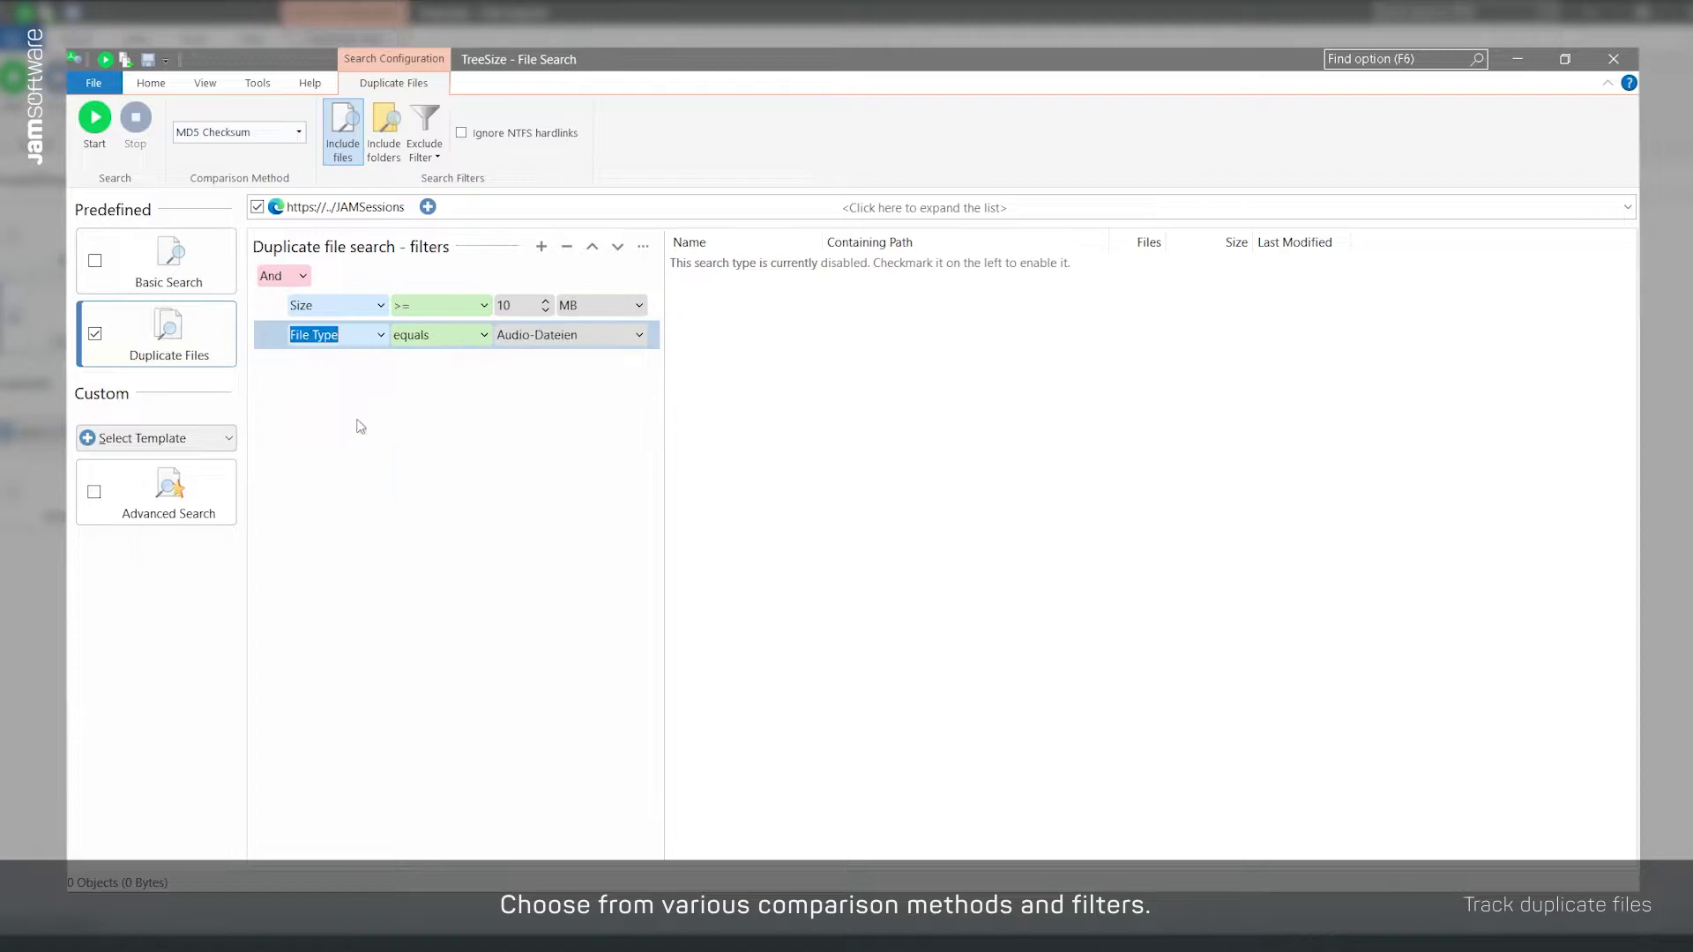
click(639, 336)
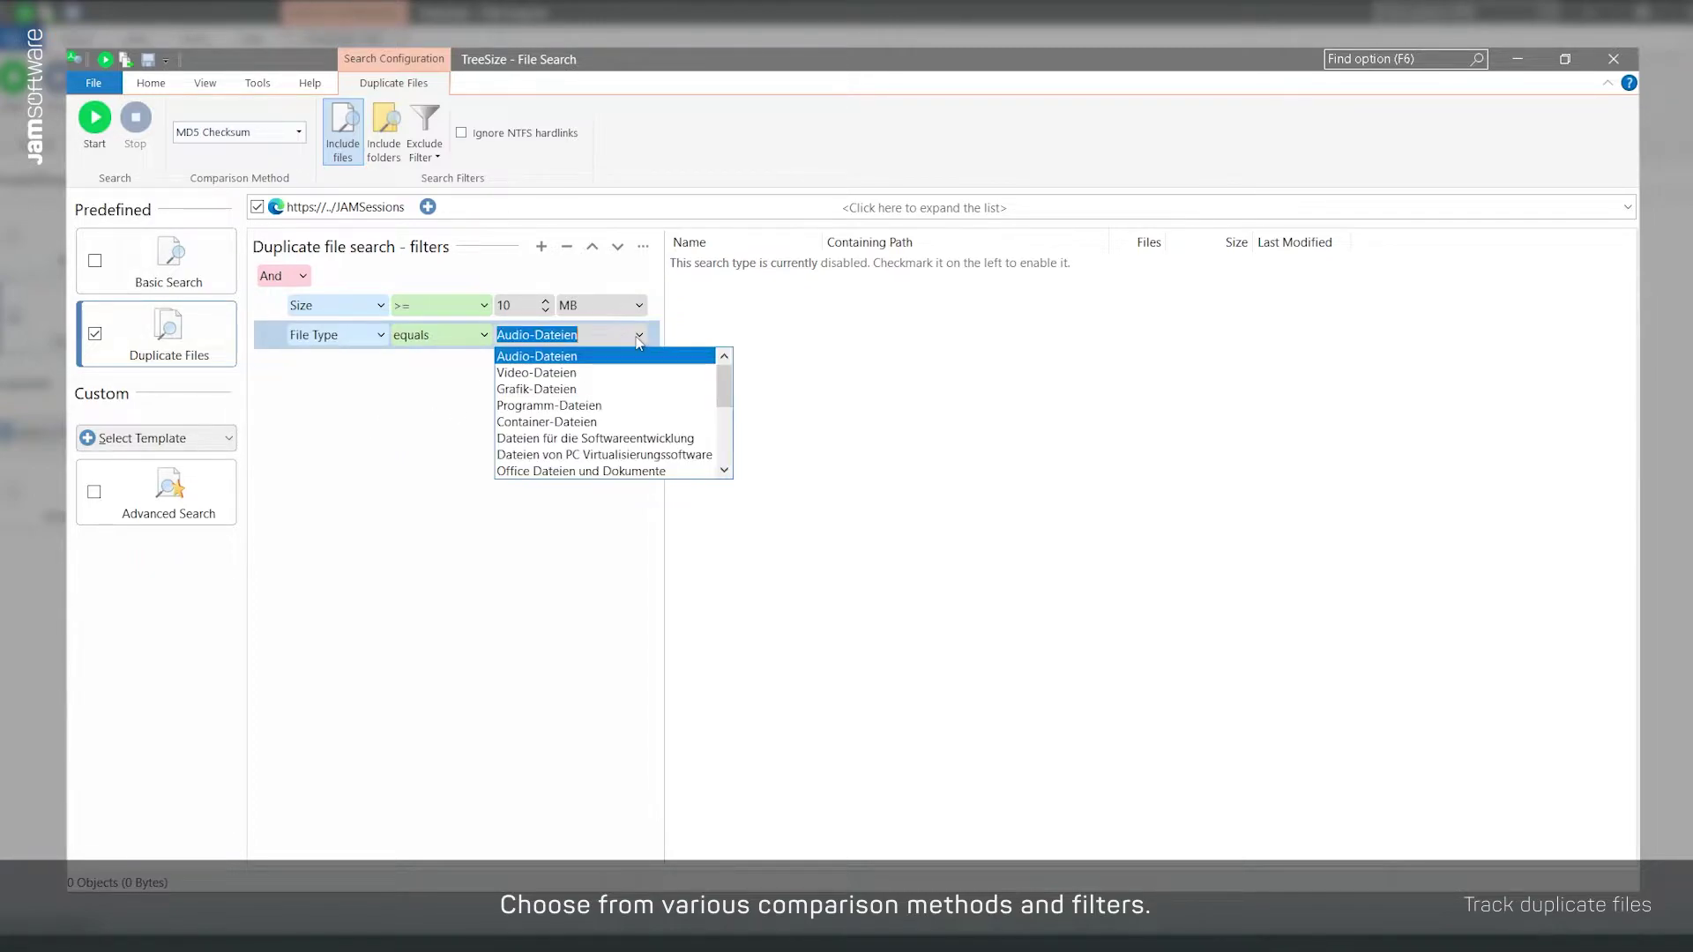
click(656, 473)
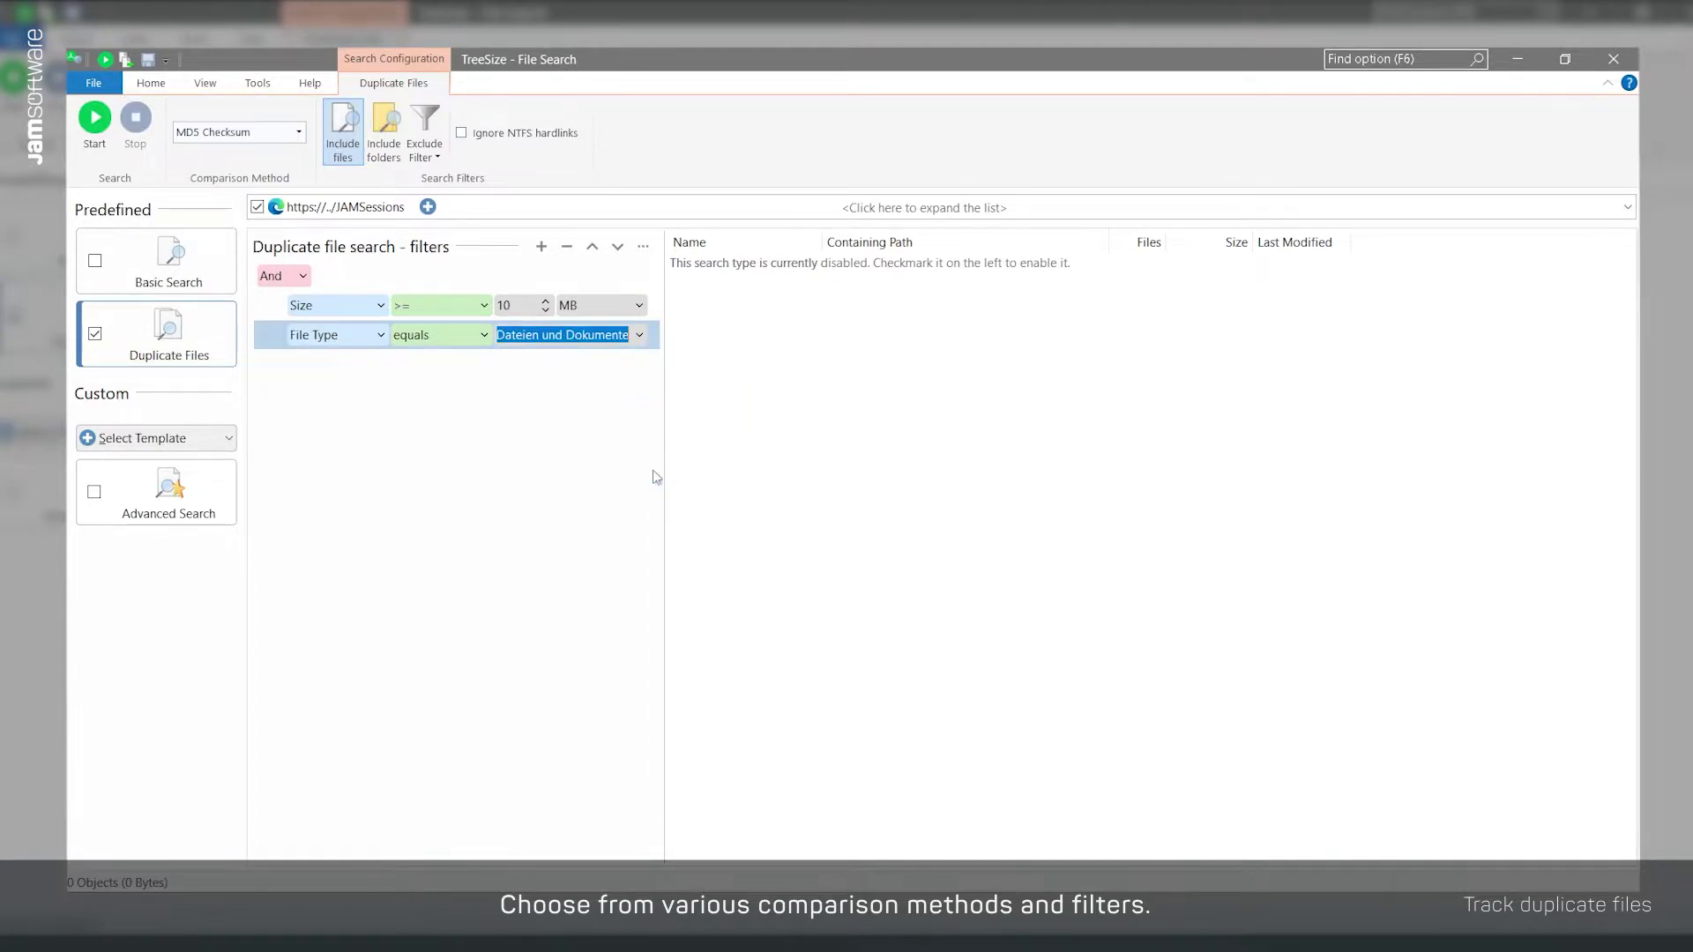
click(652, 305)
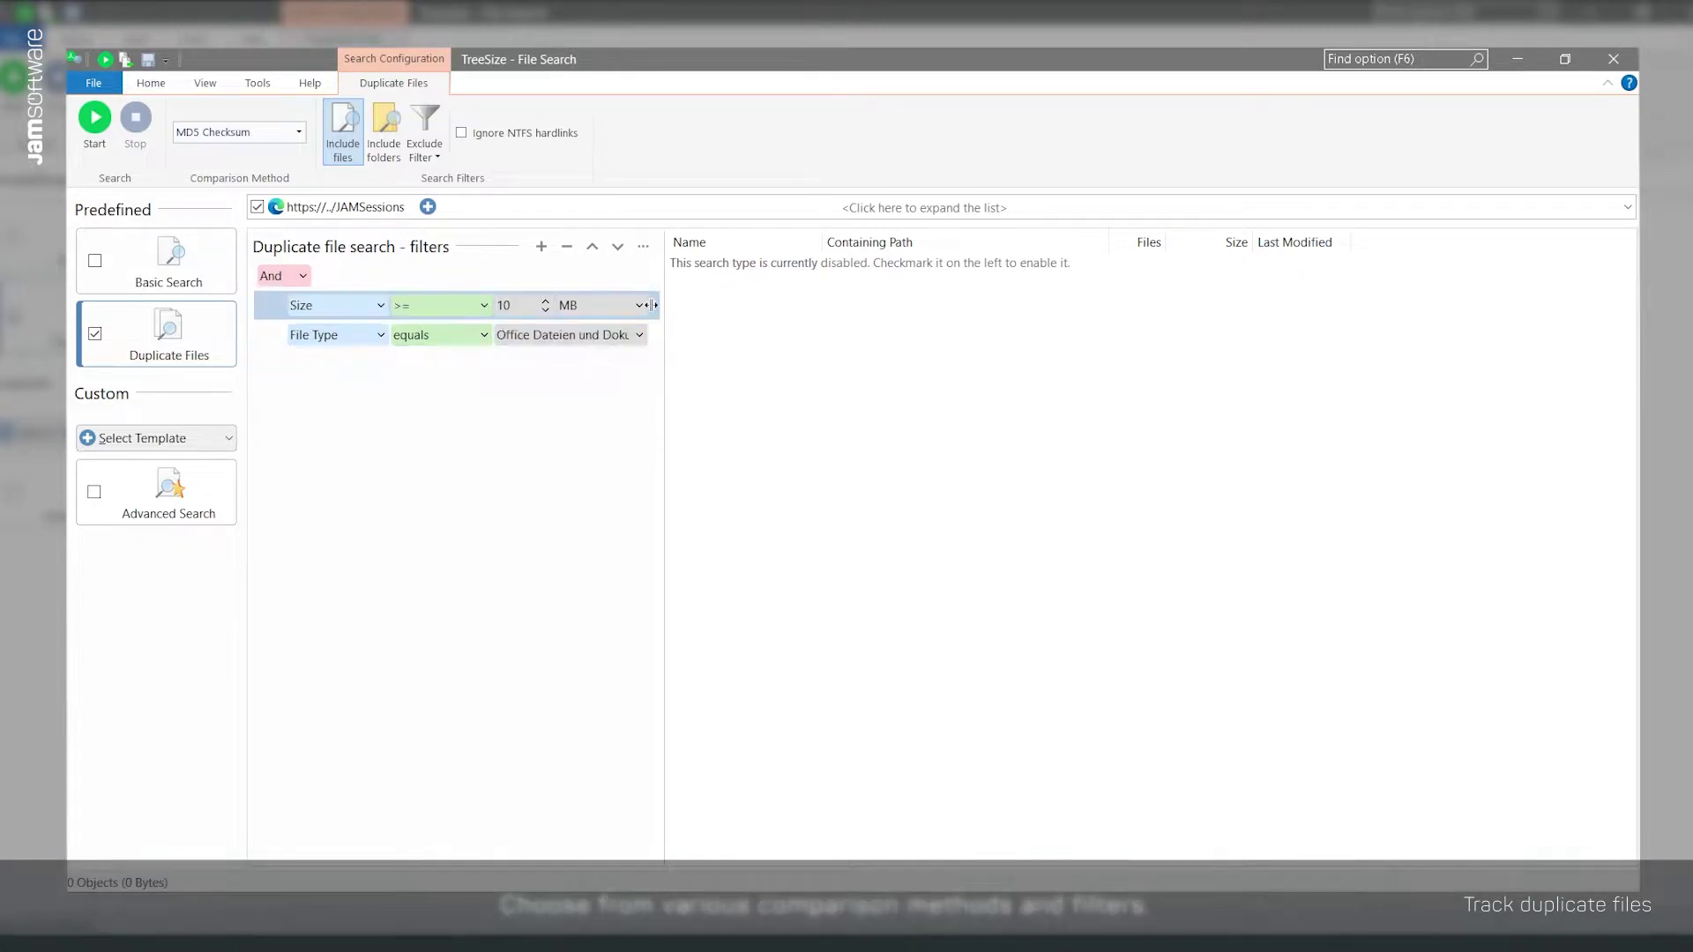
click(568, 248)
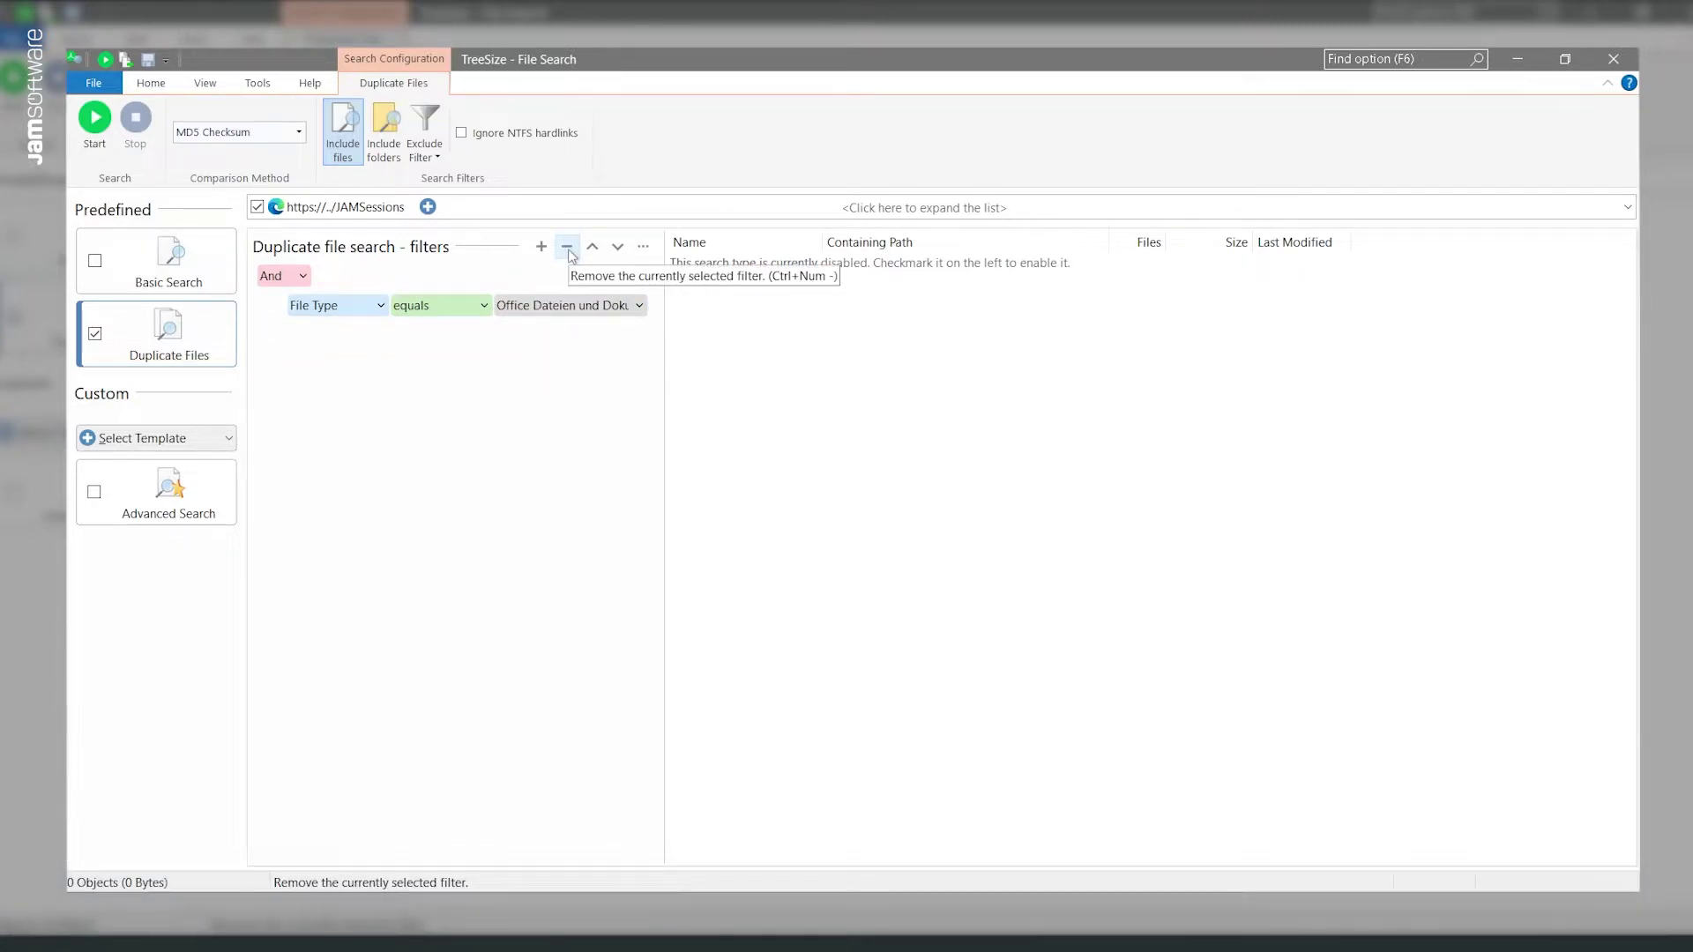
click(94, 123)
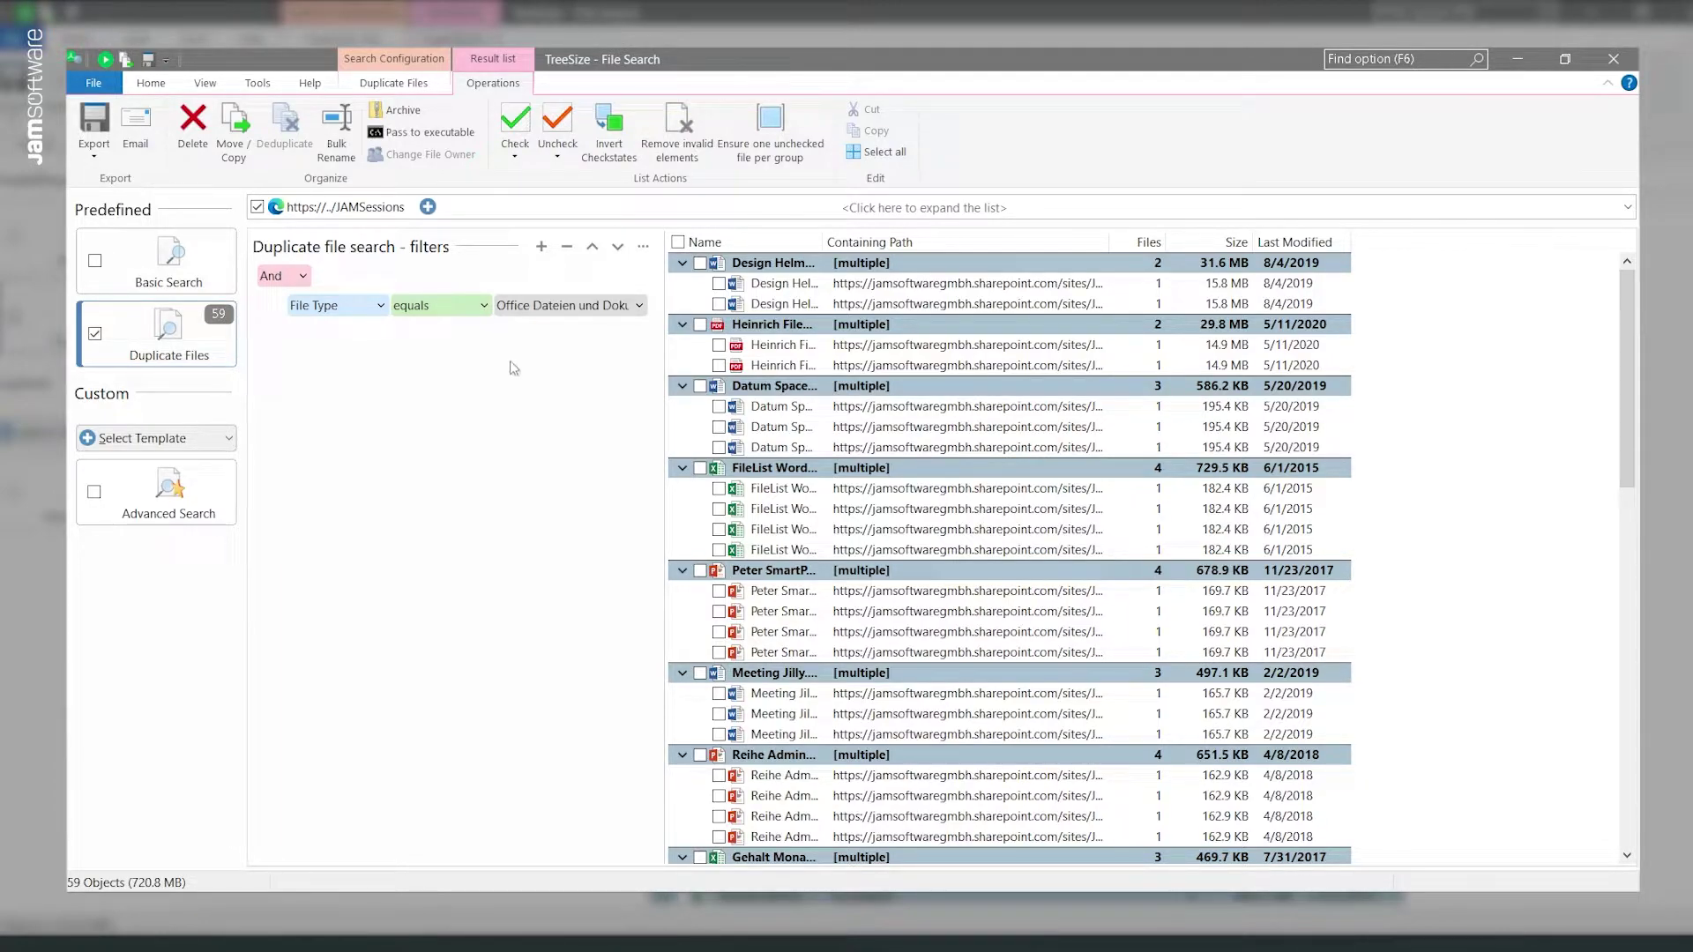
Widen the Name and other result columns to read full names of the 59 duplicates.
drag(833, 244, 847, 249)
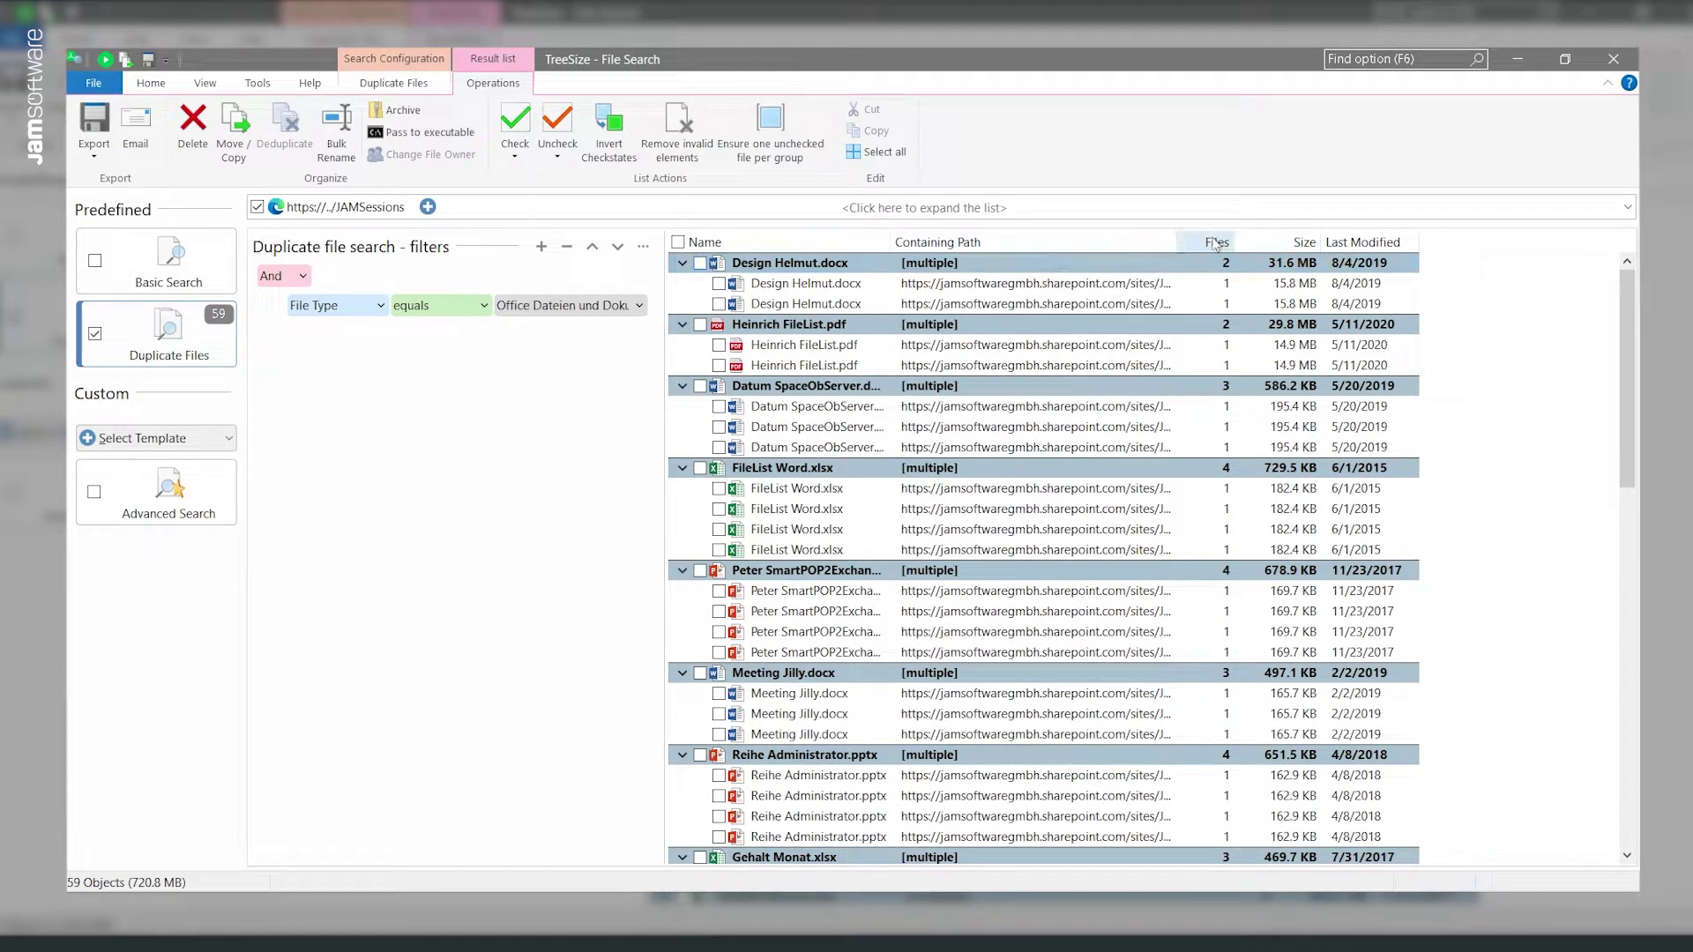
mouse_move(1179, 245)
mouse_down()
mouse_move(1429, 262)
mouse_move(1175, 262)
mouse_up()
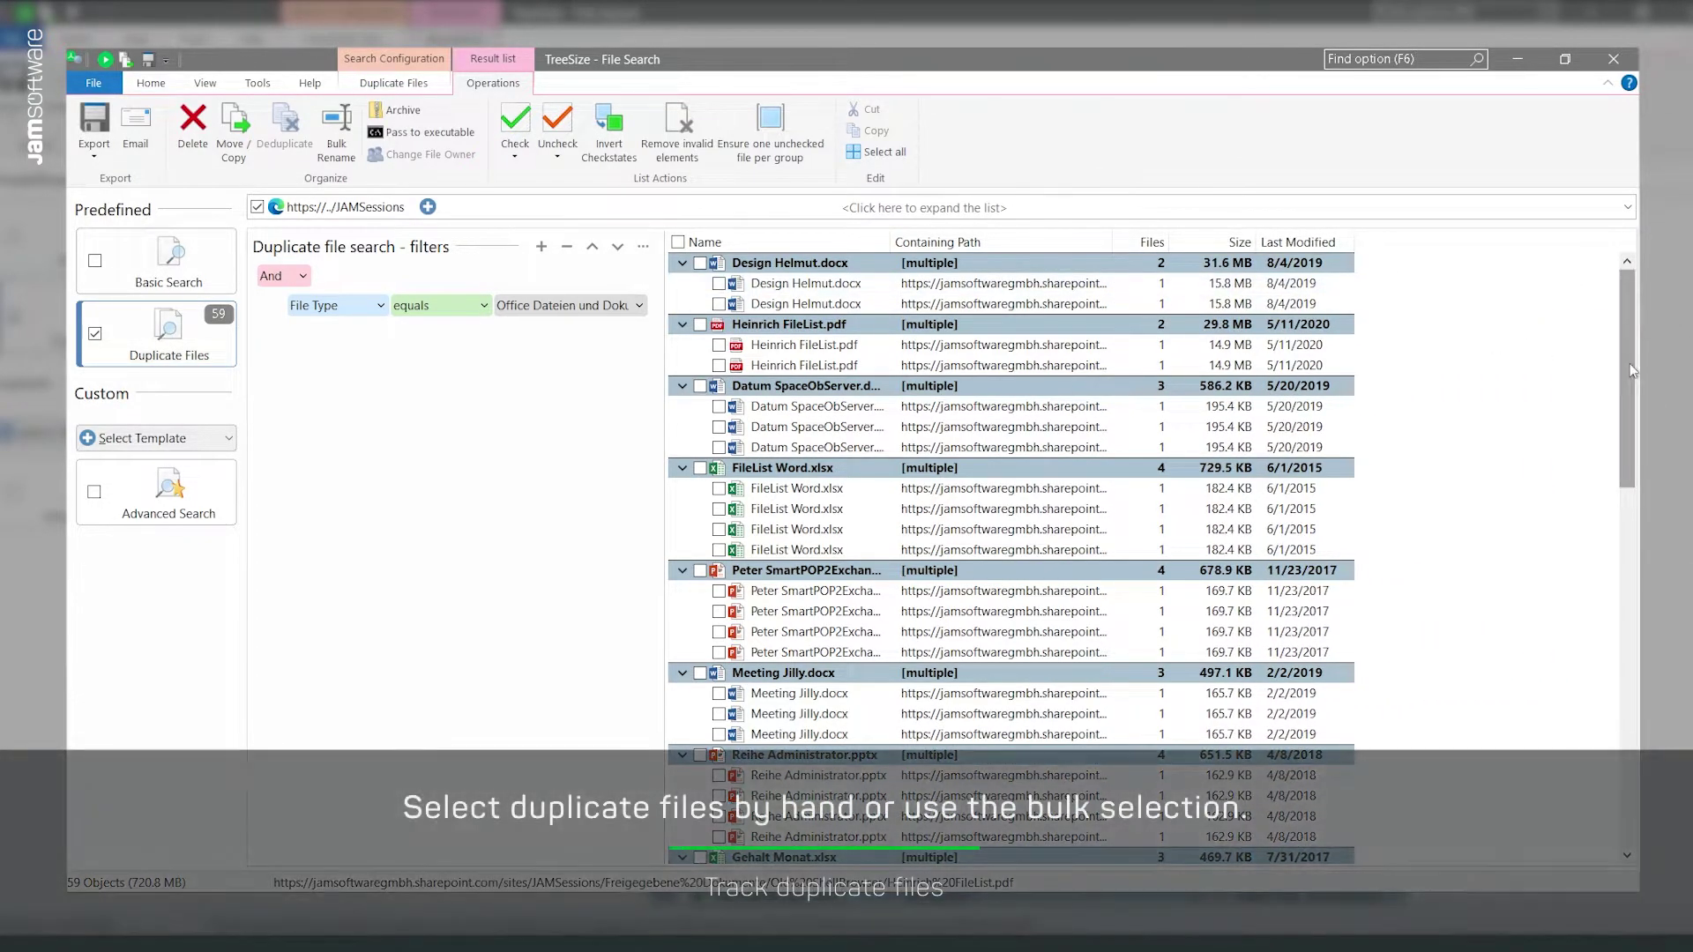
mouse_move(1630, 363)
mouse_down()
mouse_move(1634, 492)
mouse_move(1621, 358)
mouse_up()
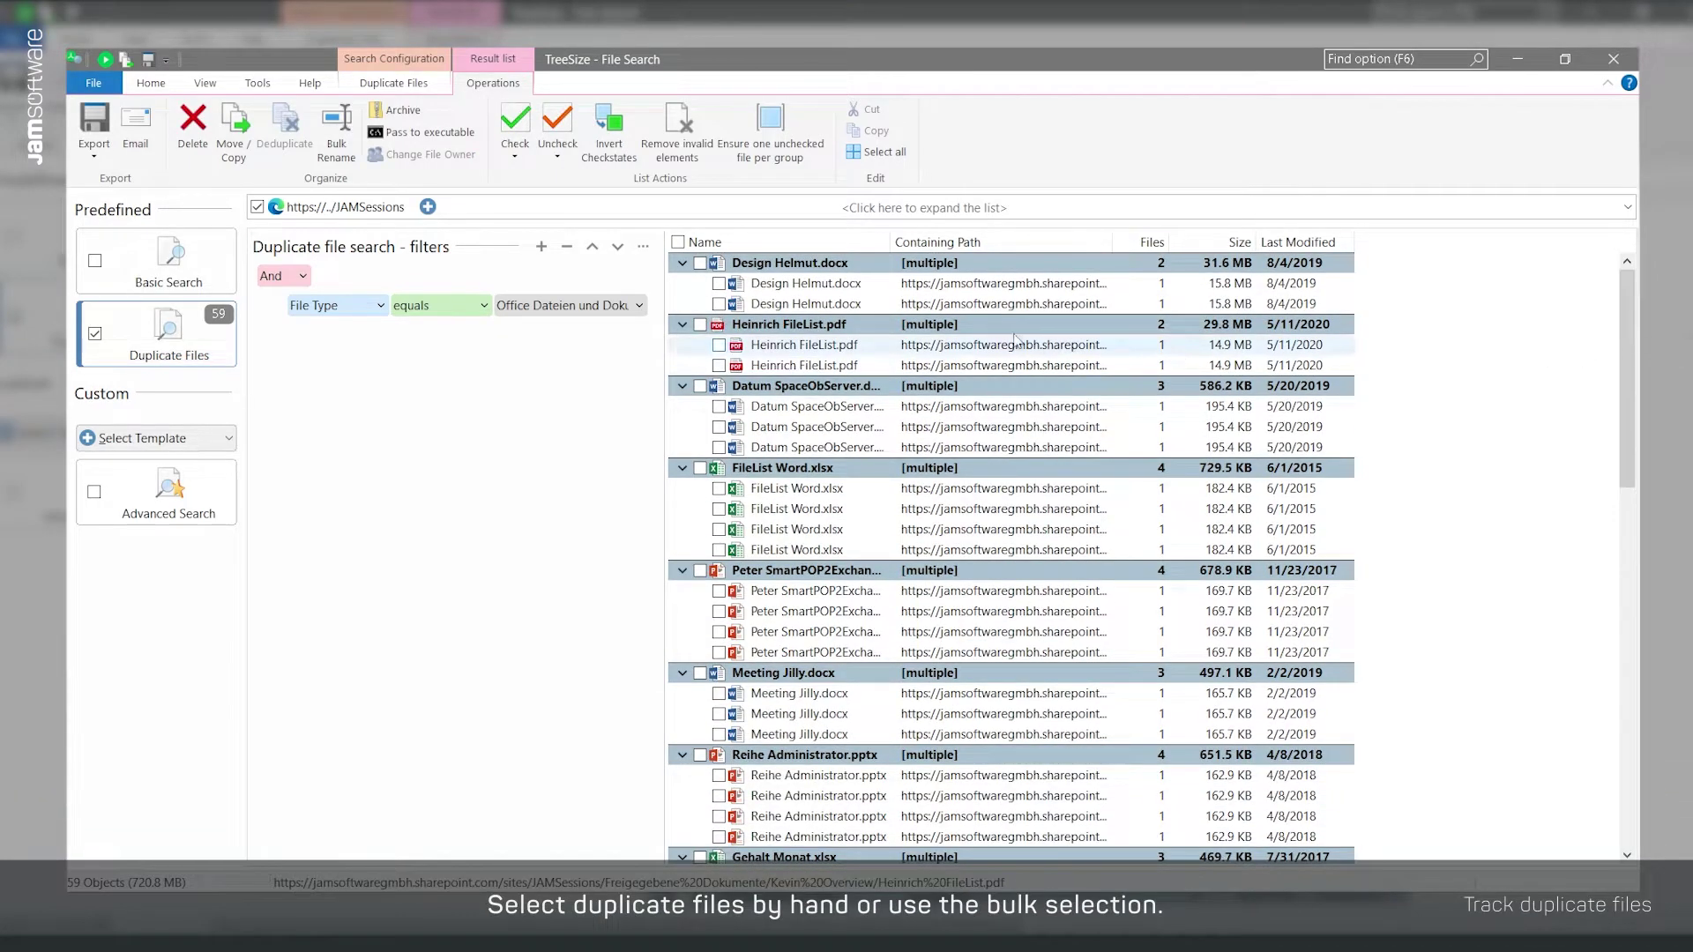
Check all but the newest file per group and delete the 39 duplicates, freeing 361.5 MB.
click(516, 159)
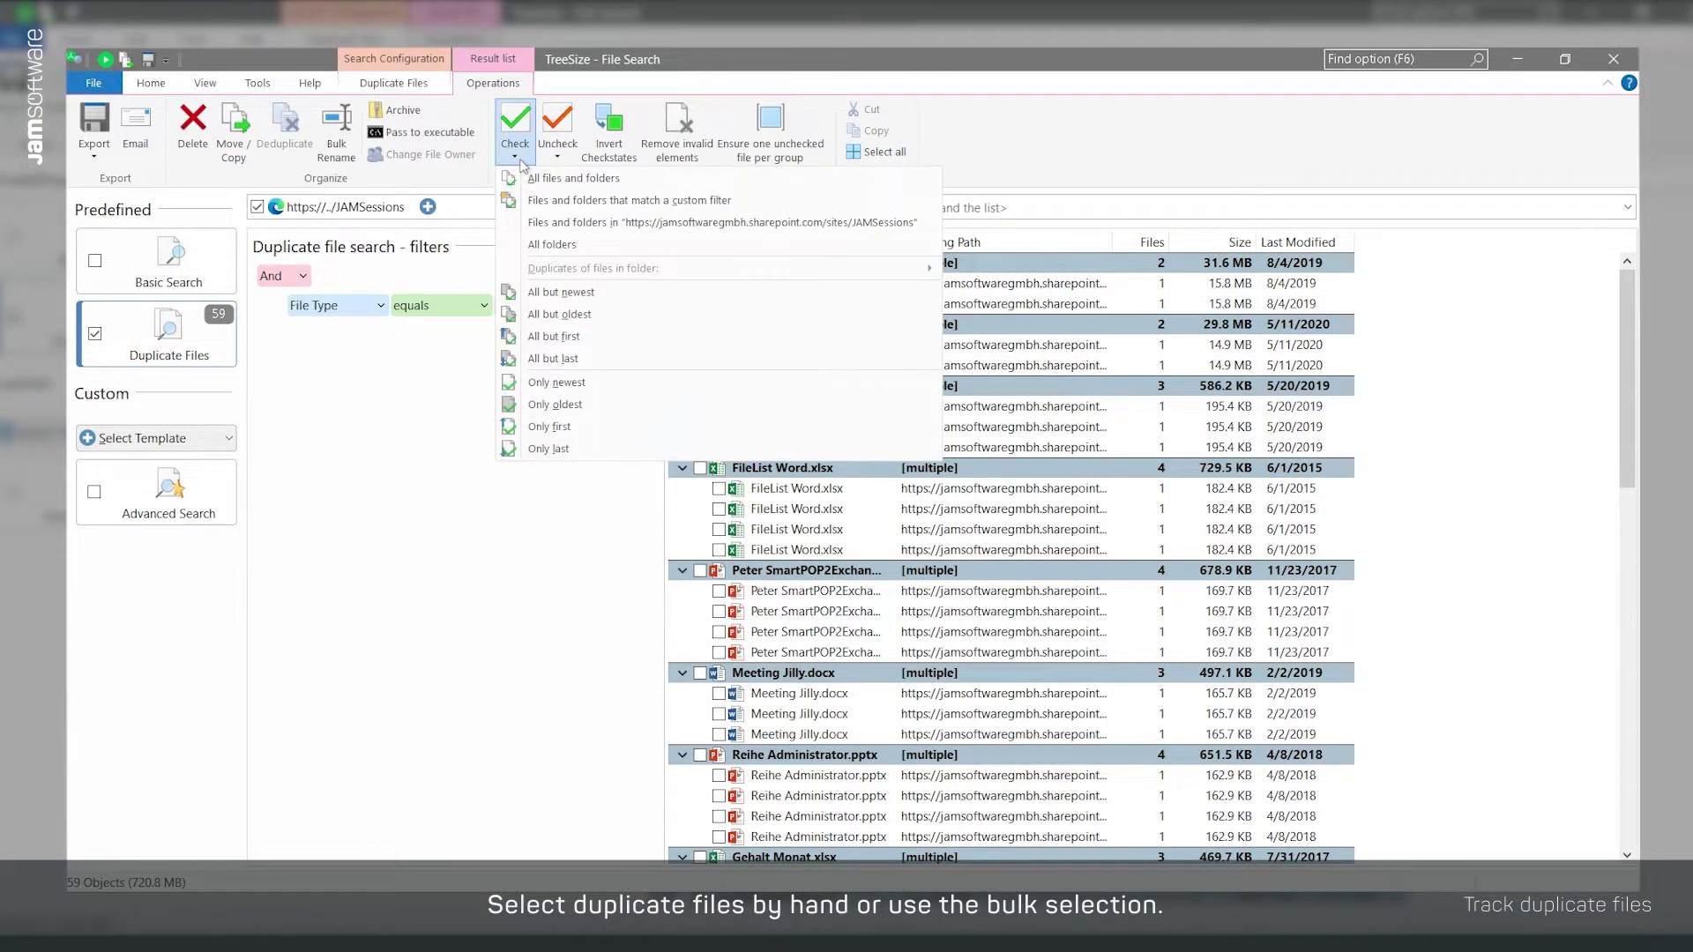
click(611, 292)
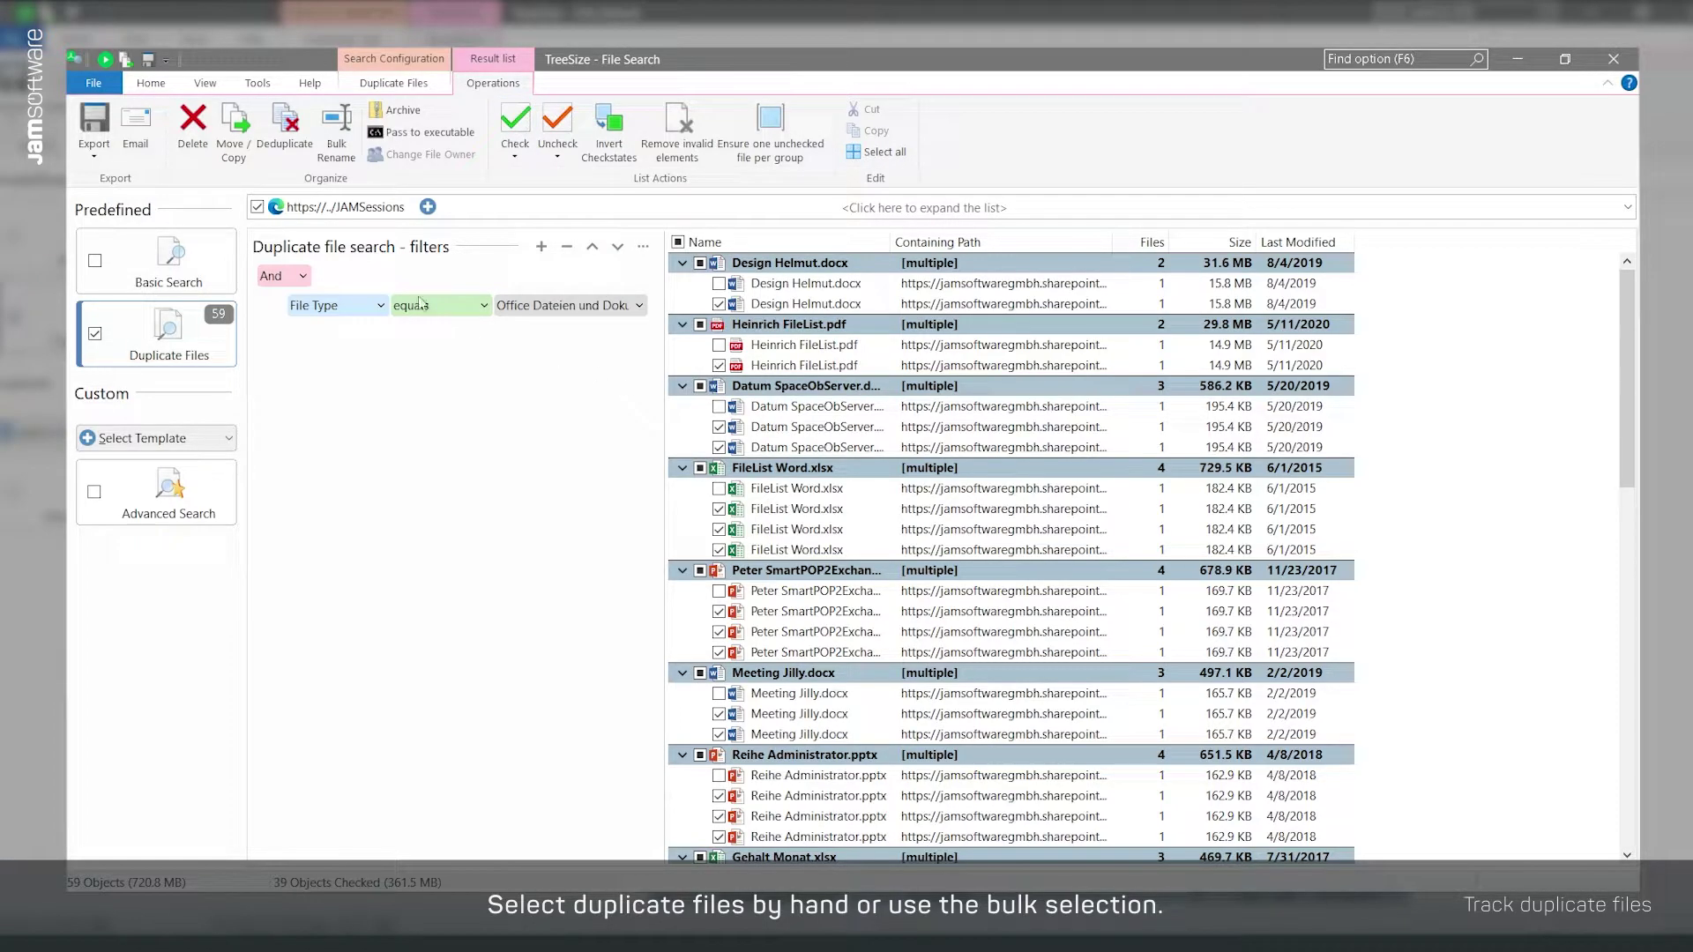
click(204, 141)
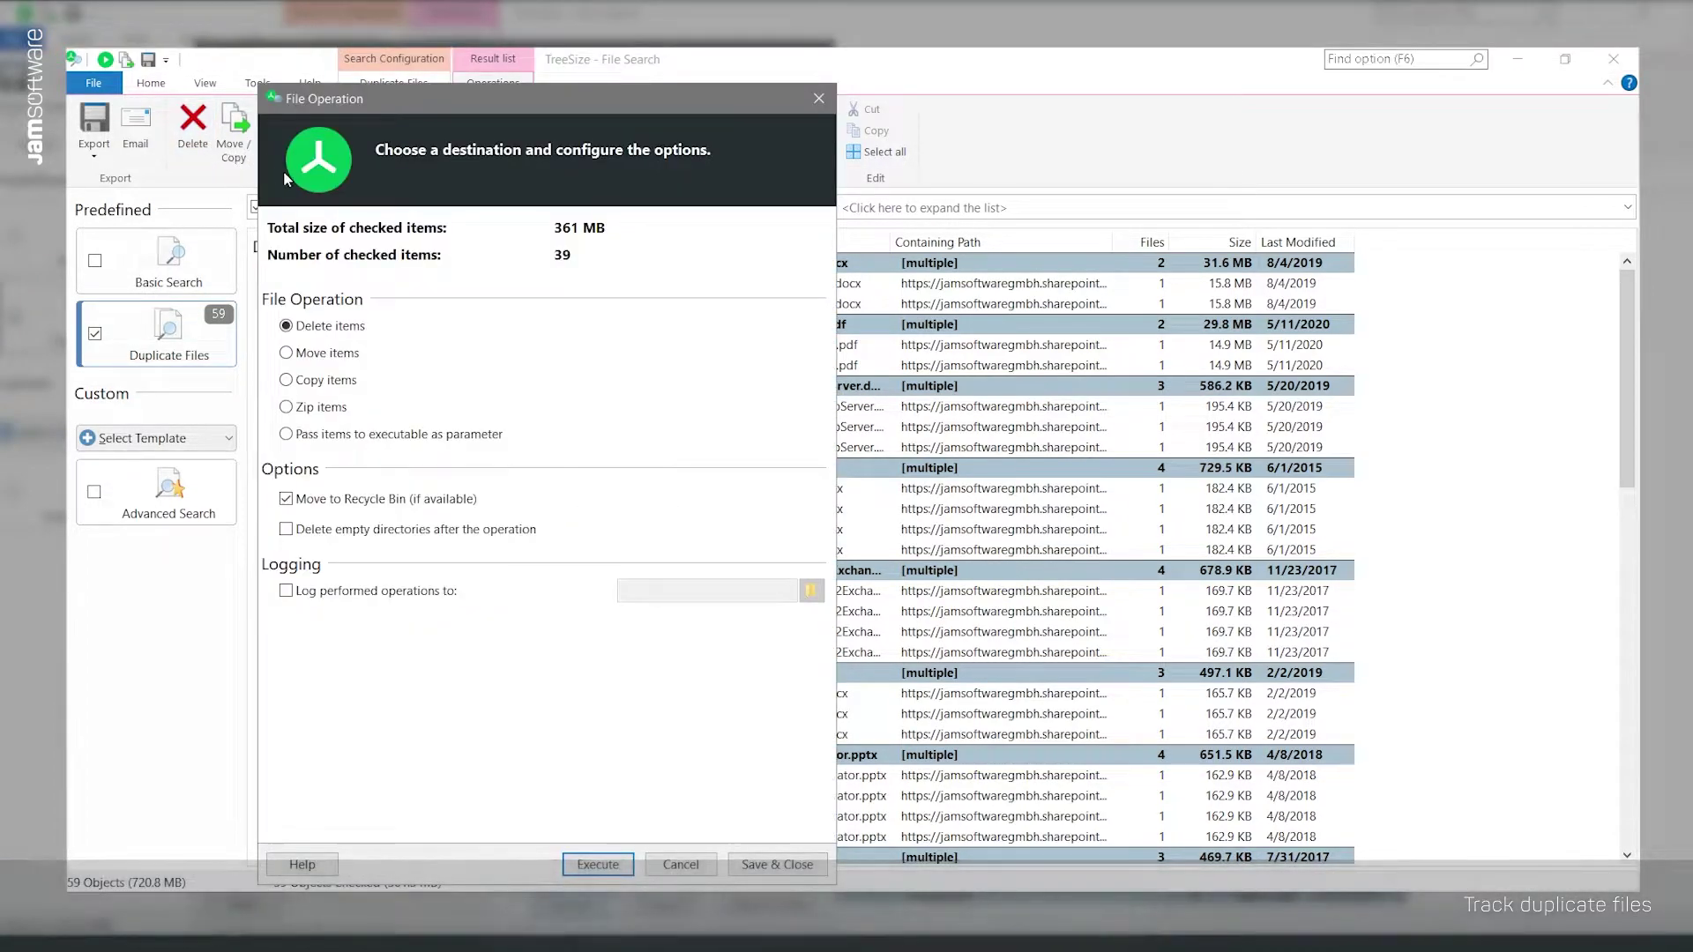
click(357, 354)
click(321, 408)
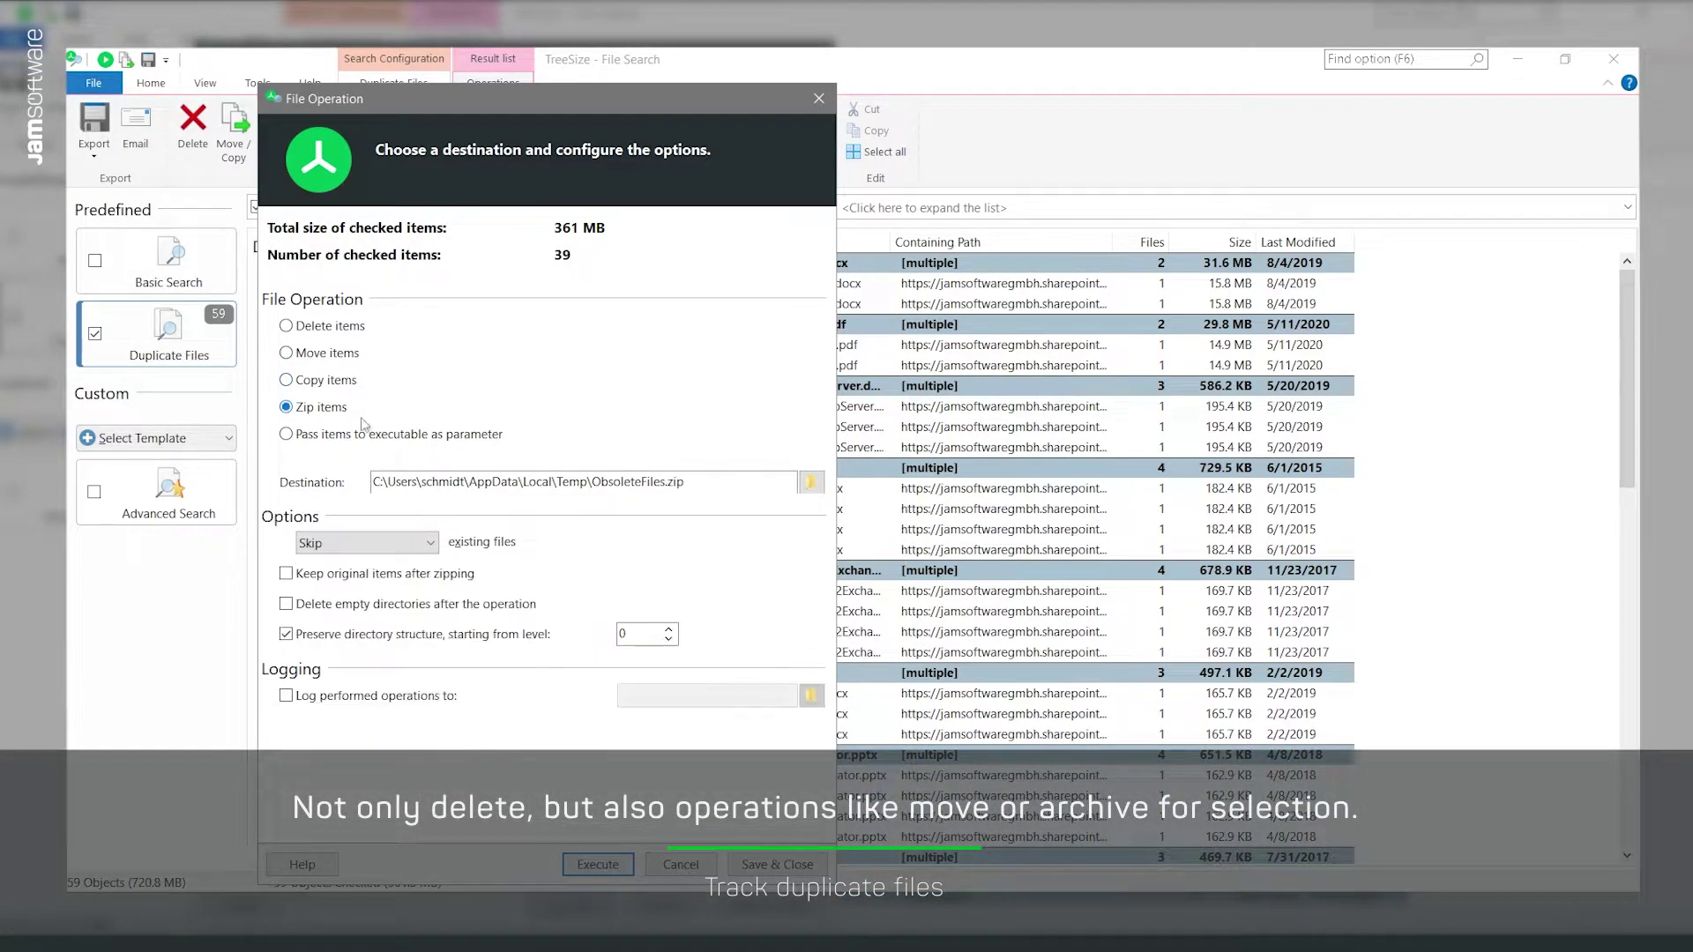
click(359, 328)
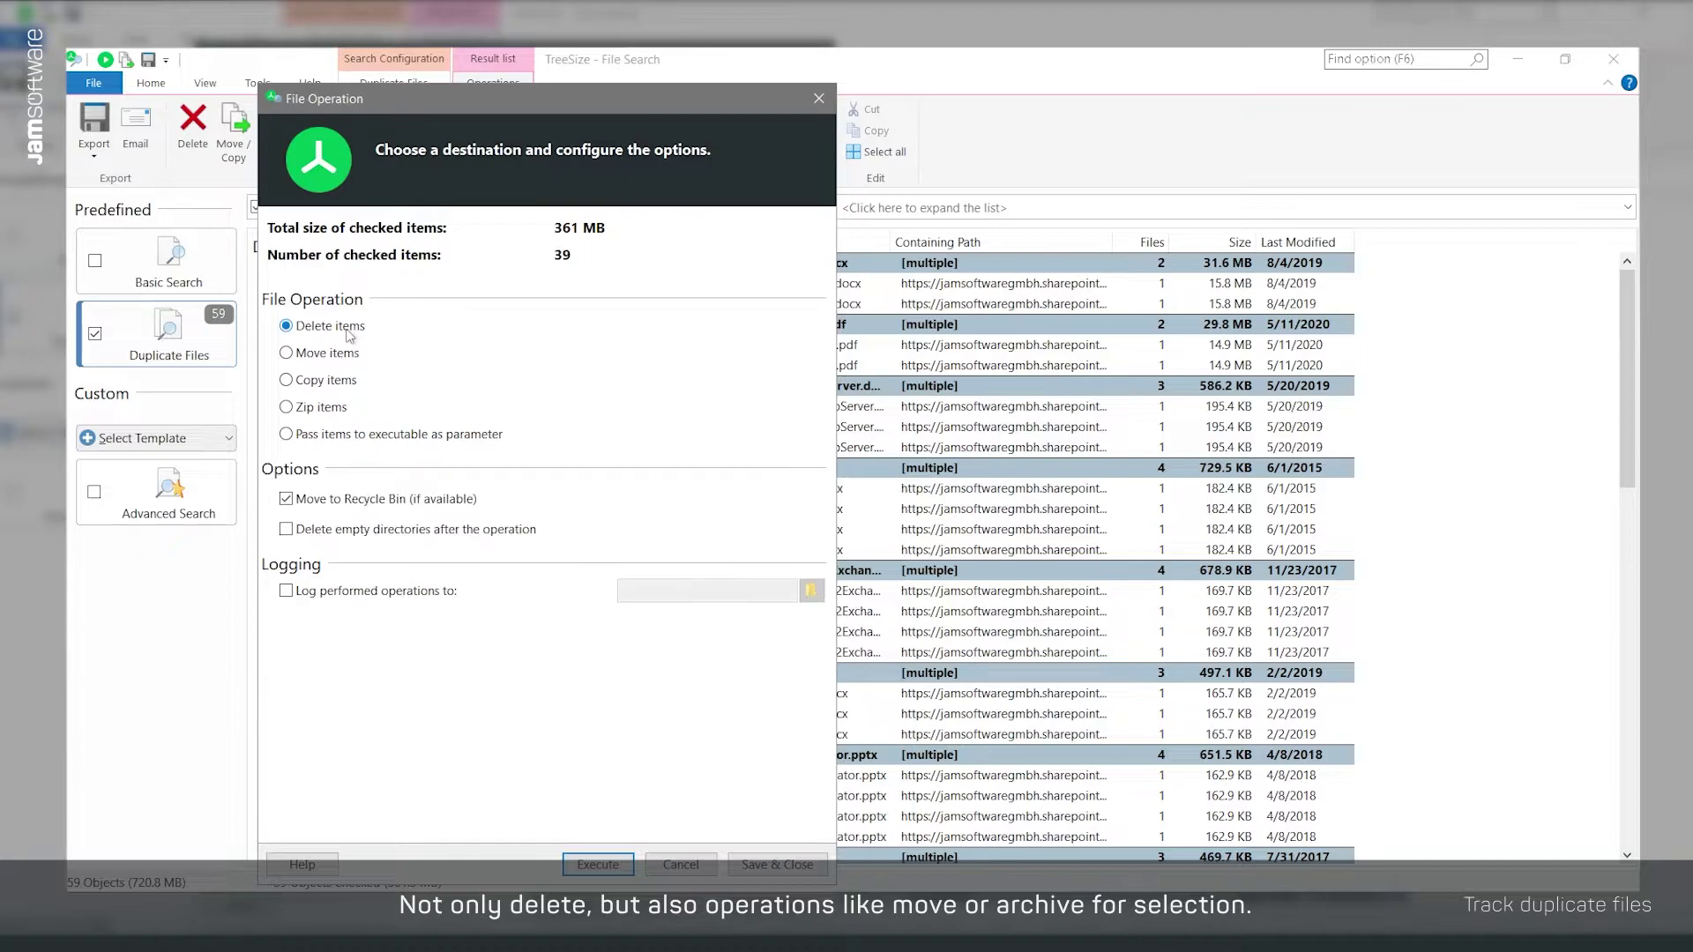
click(619, 864)
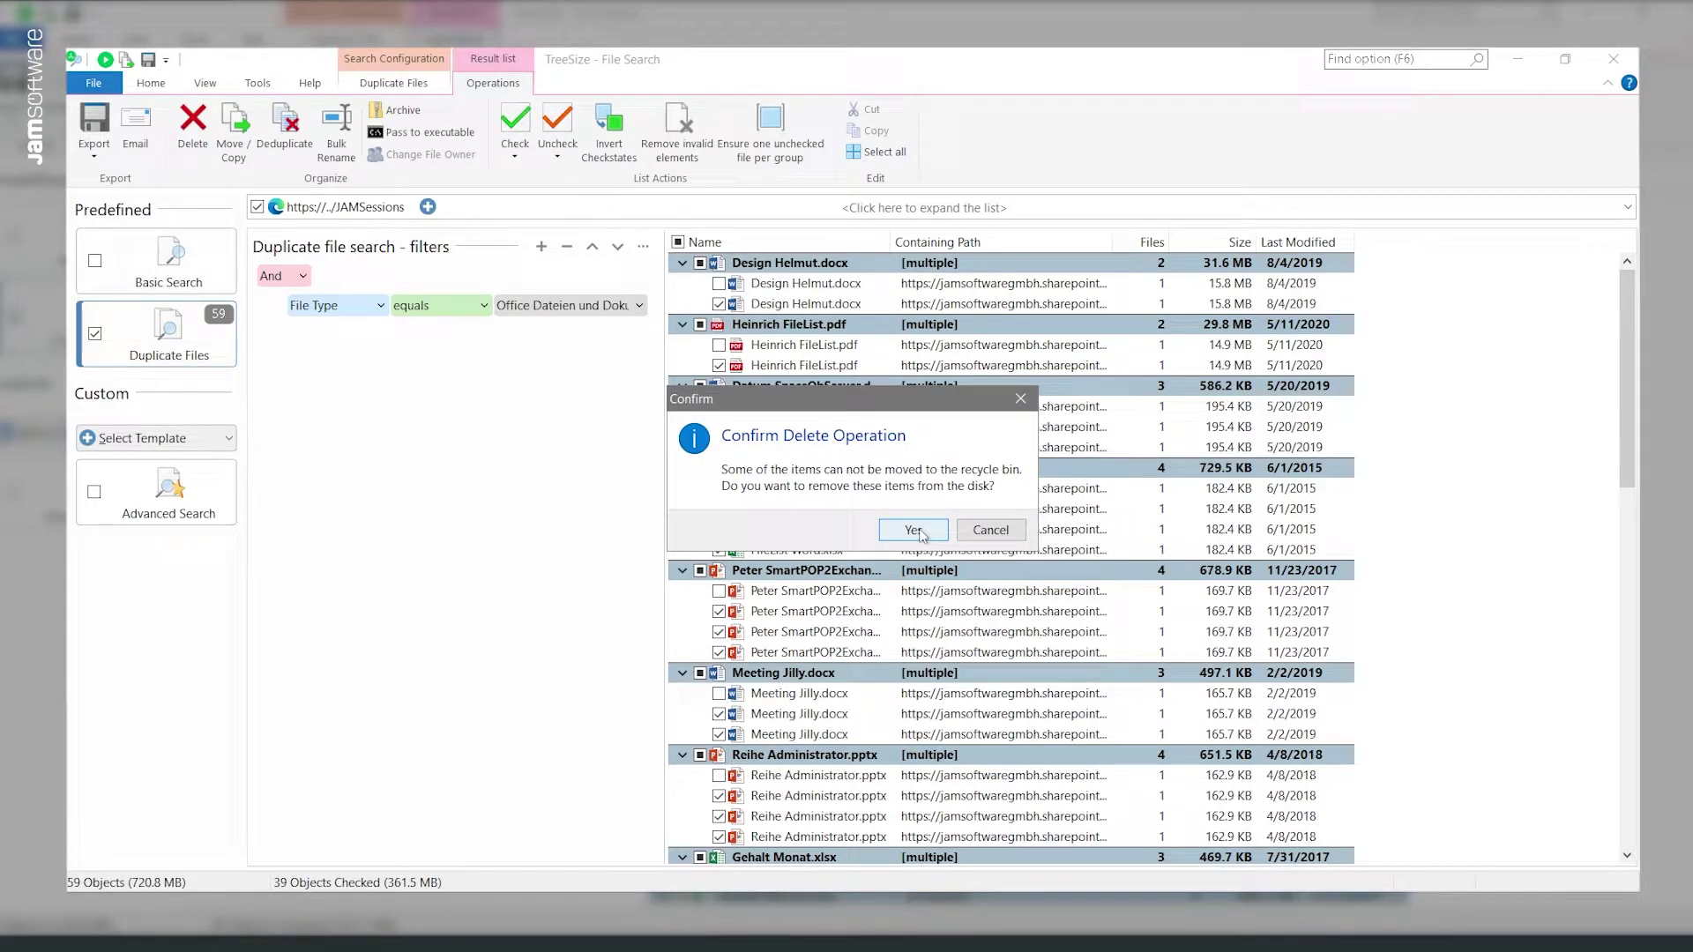
click(914, 530)
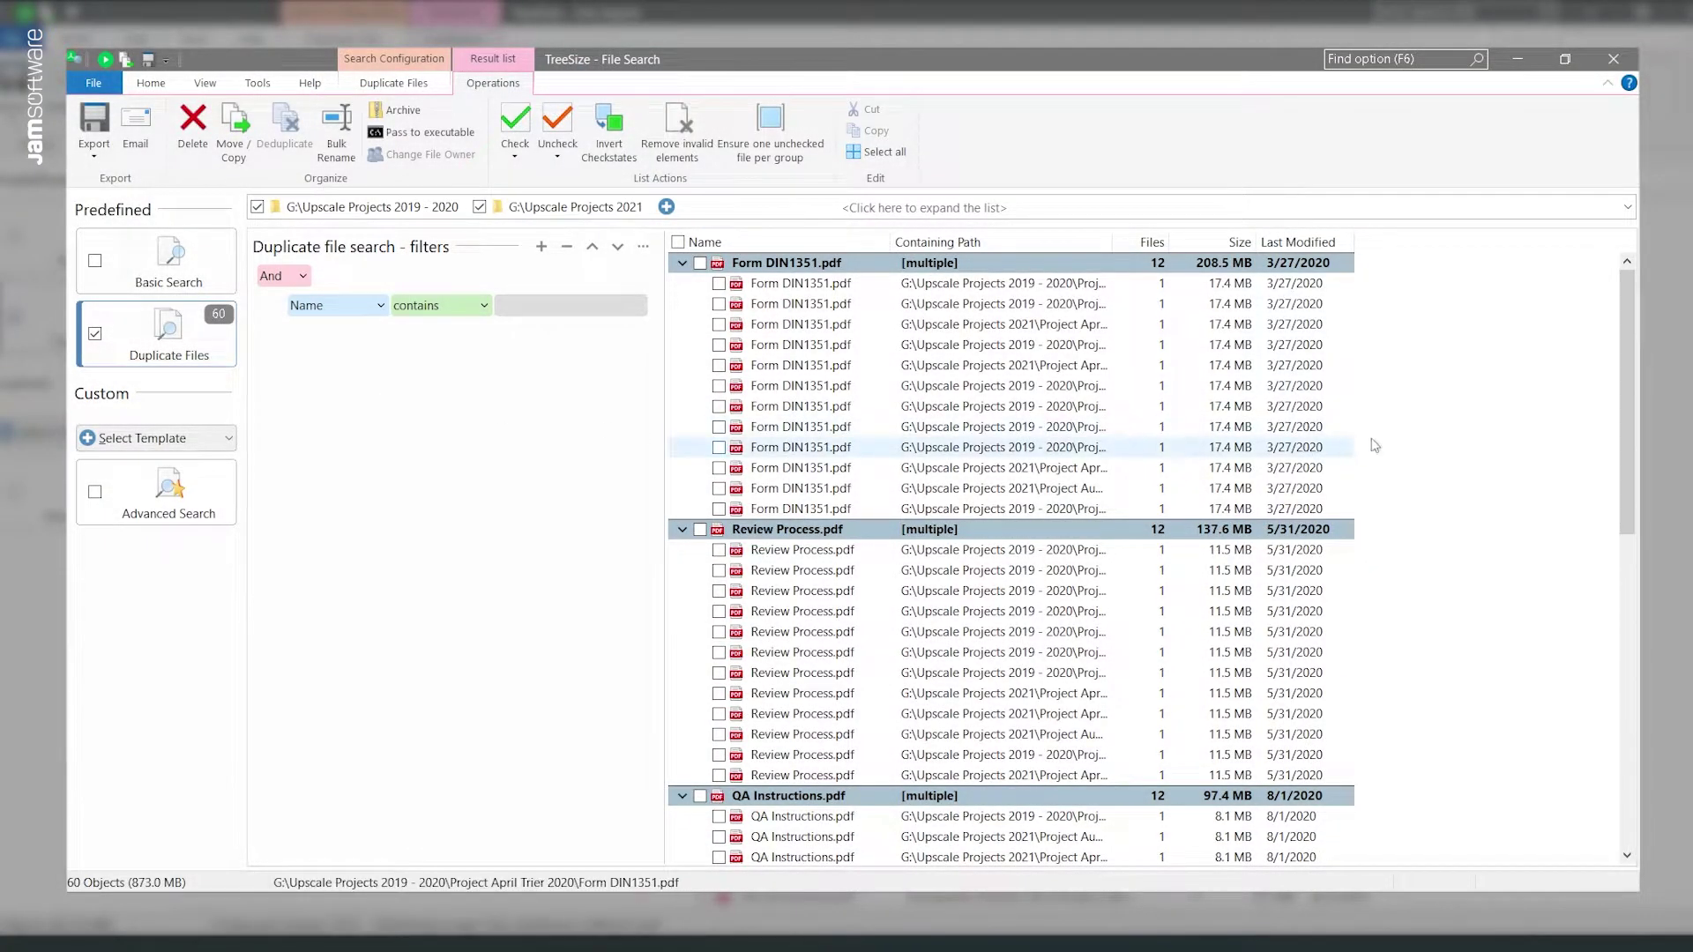
Sort the duplicate groups by Size, largest first.
mouse_move(1624, 388)
mouse_down()
mouse_move(1605, 709)
mouse_move(1632, 371)
mouse_up()
click(1235, 244)
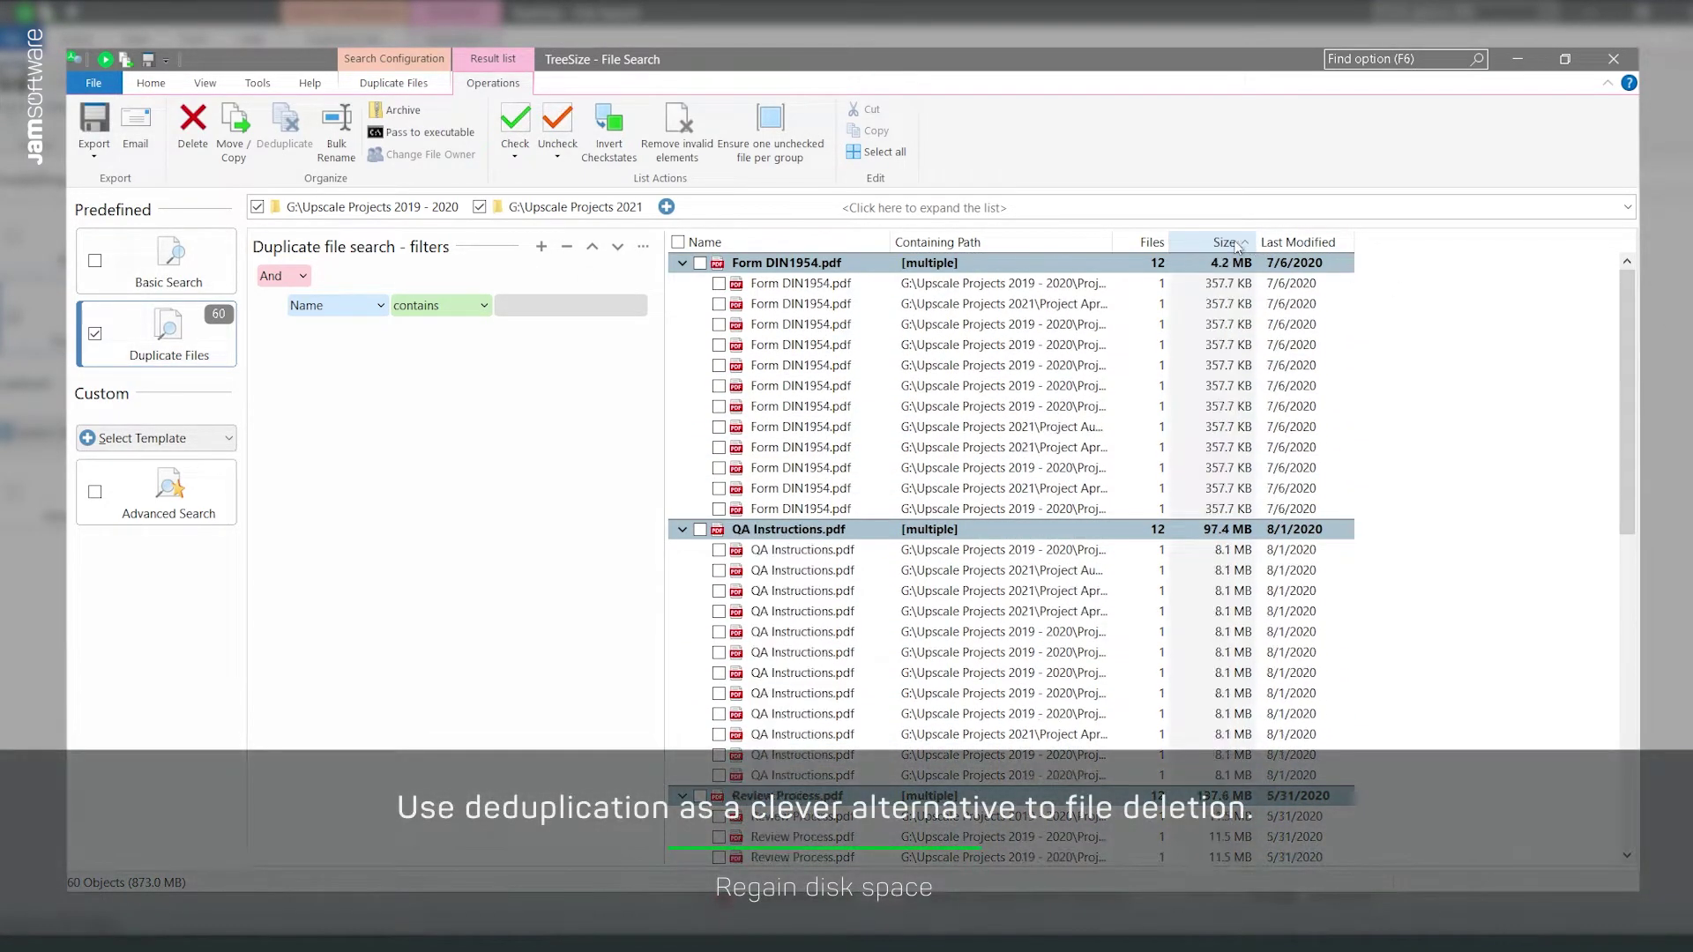
click(1237, 246)
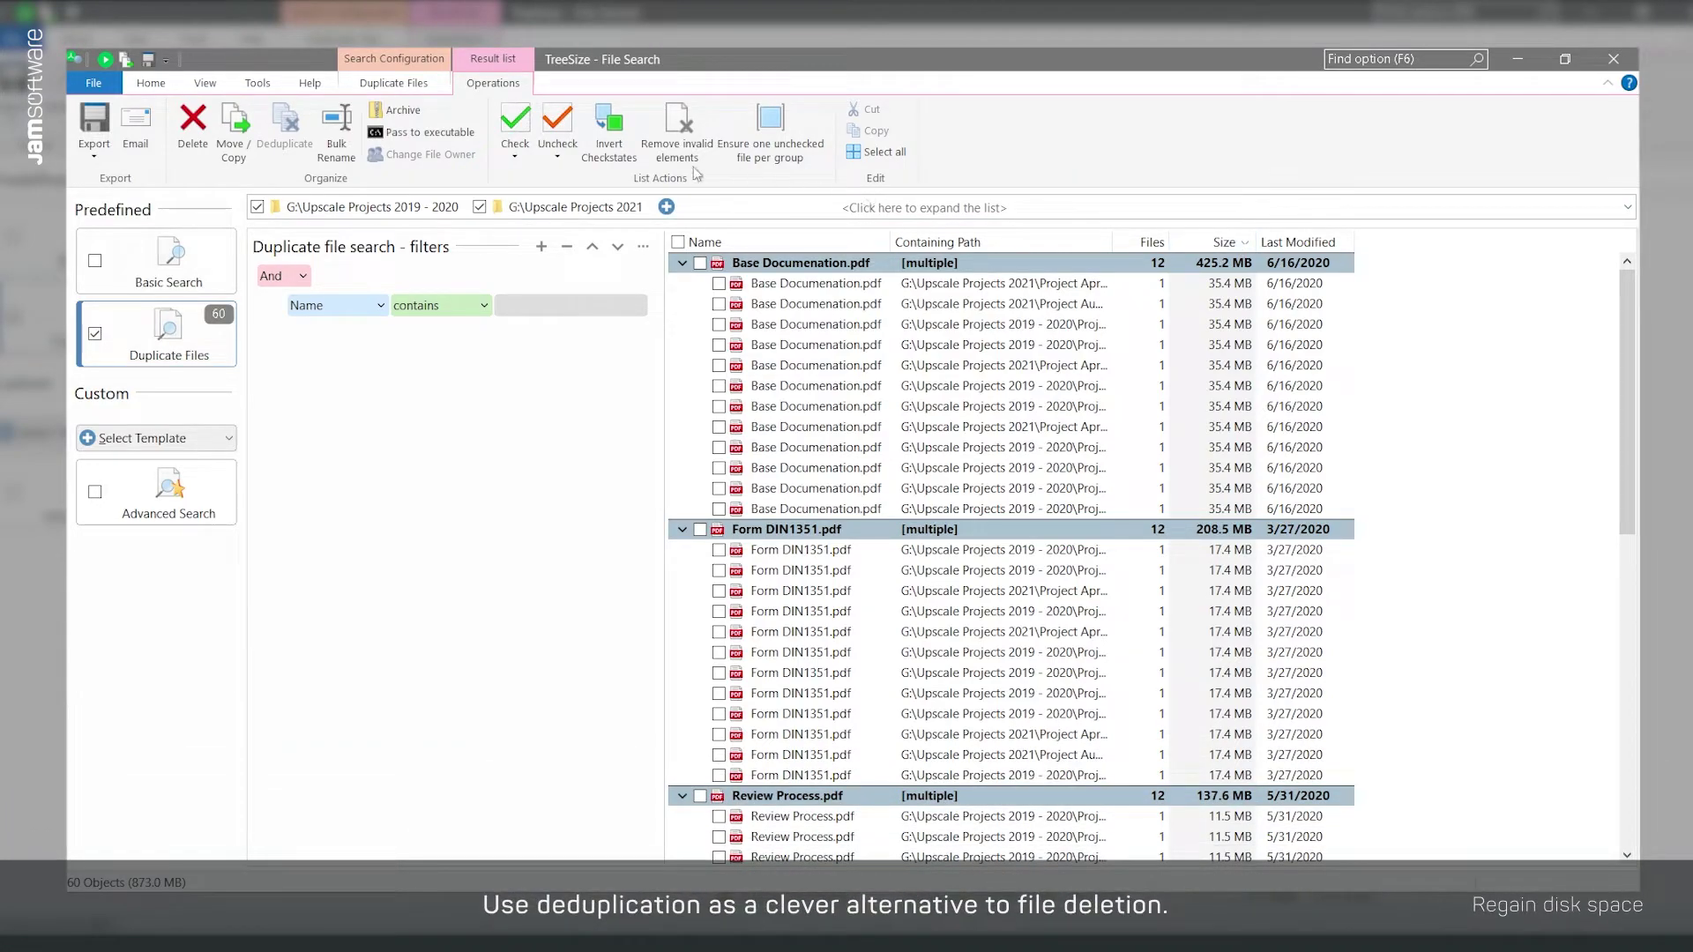
Check all 60 duplicate files and bring up Deduplication for them.
click(529, 162)
click(544, 180)
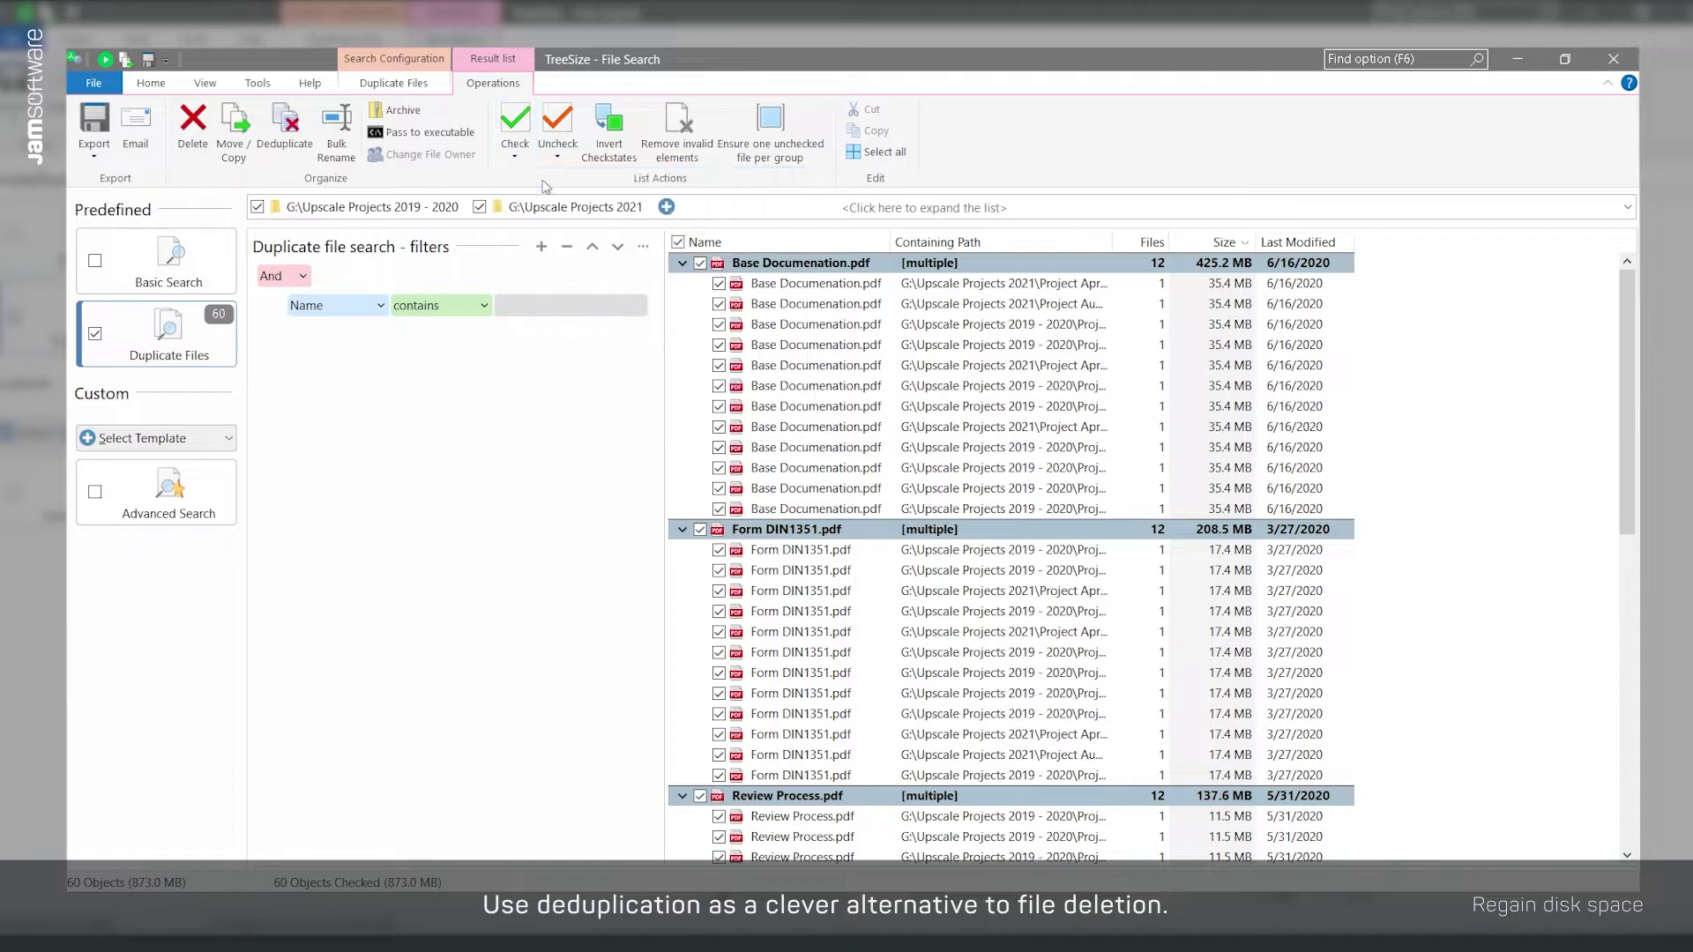
click(291, 128)
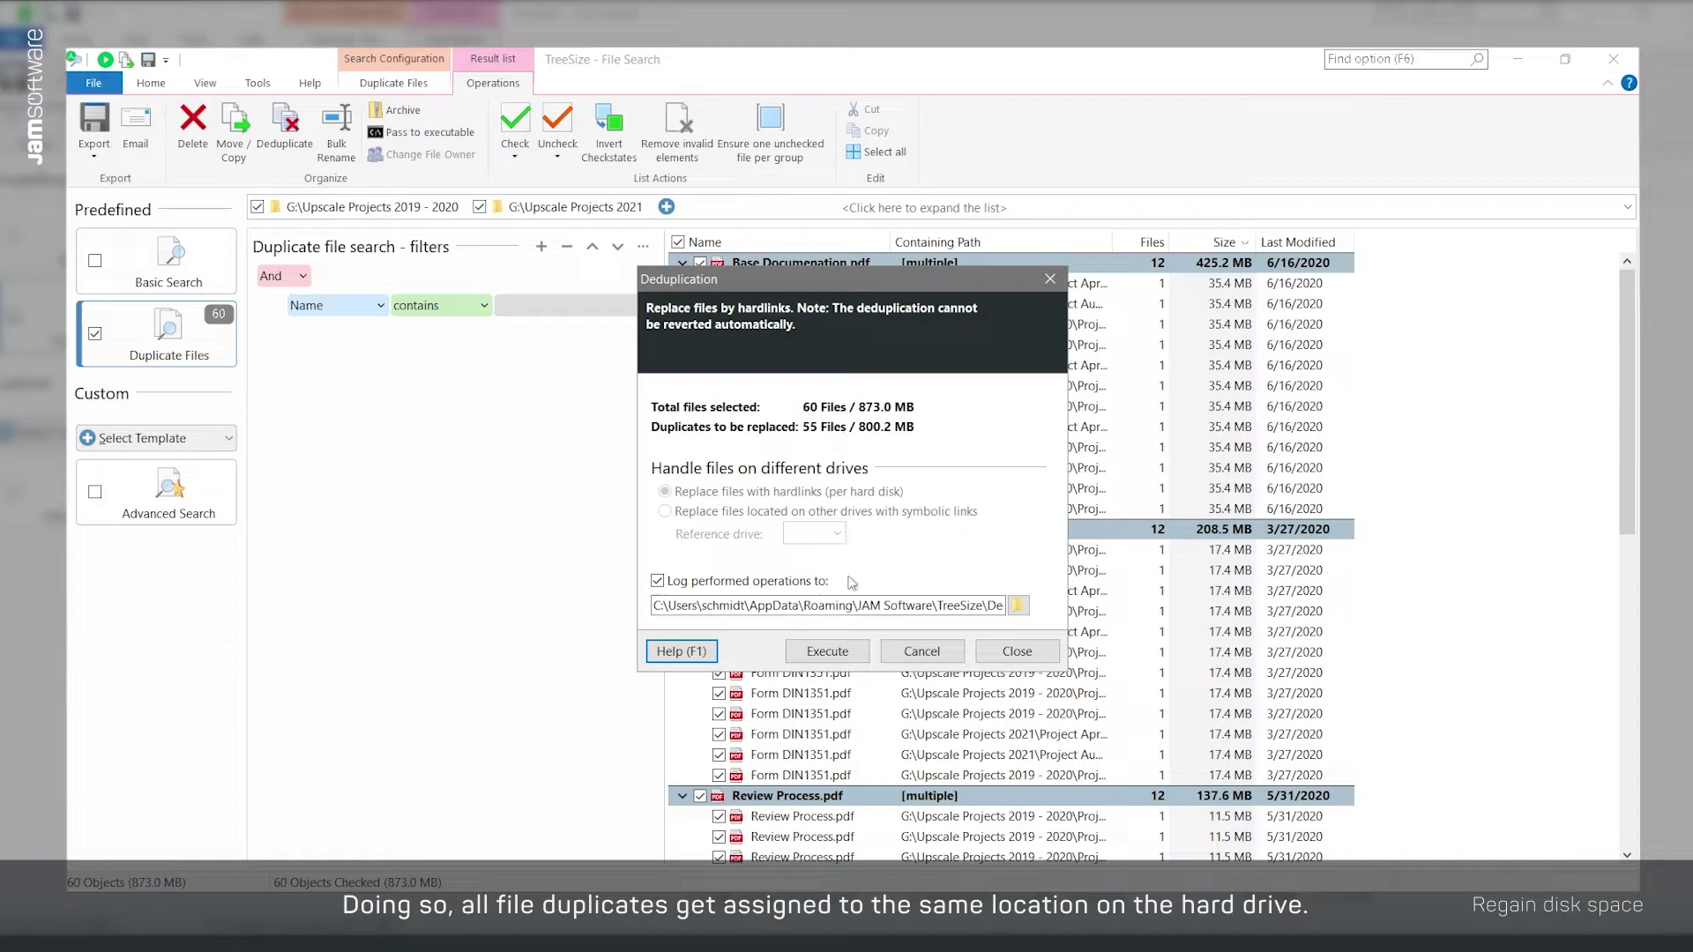
Execute the deduplication, replacing 55 duplicate files (800.2 MB) with hardlinks.
click(828, 651)
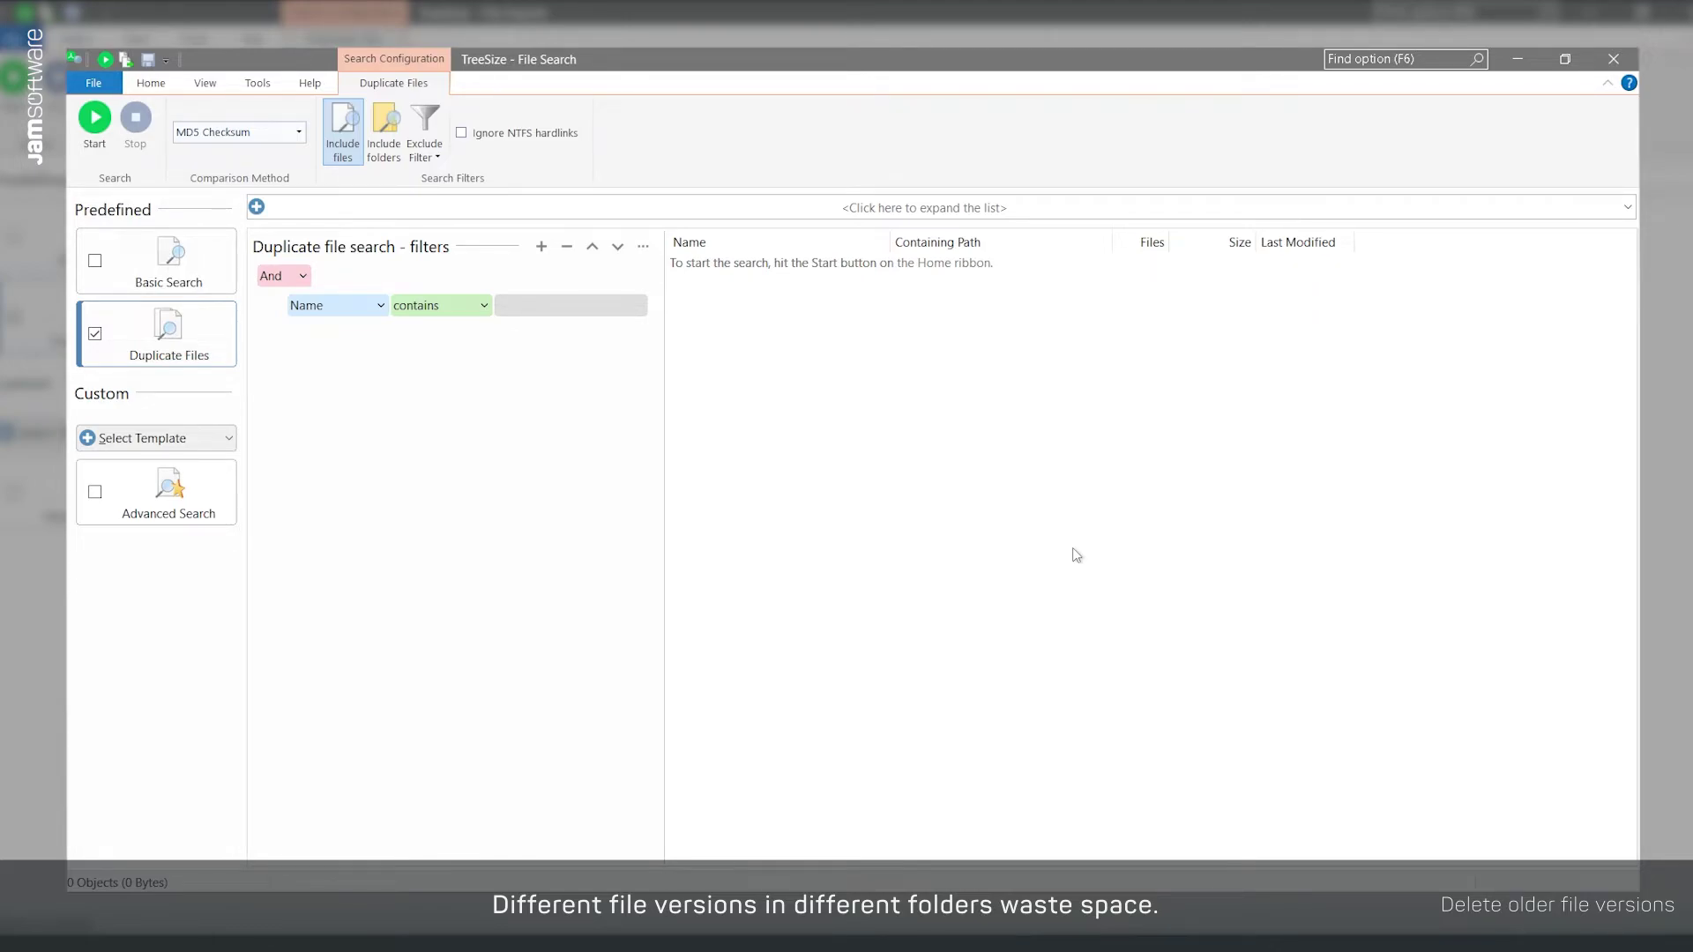
Add the Documents (E:) drive as the search location.
click(257, 206)
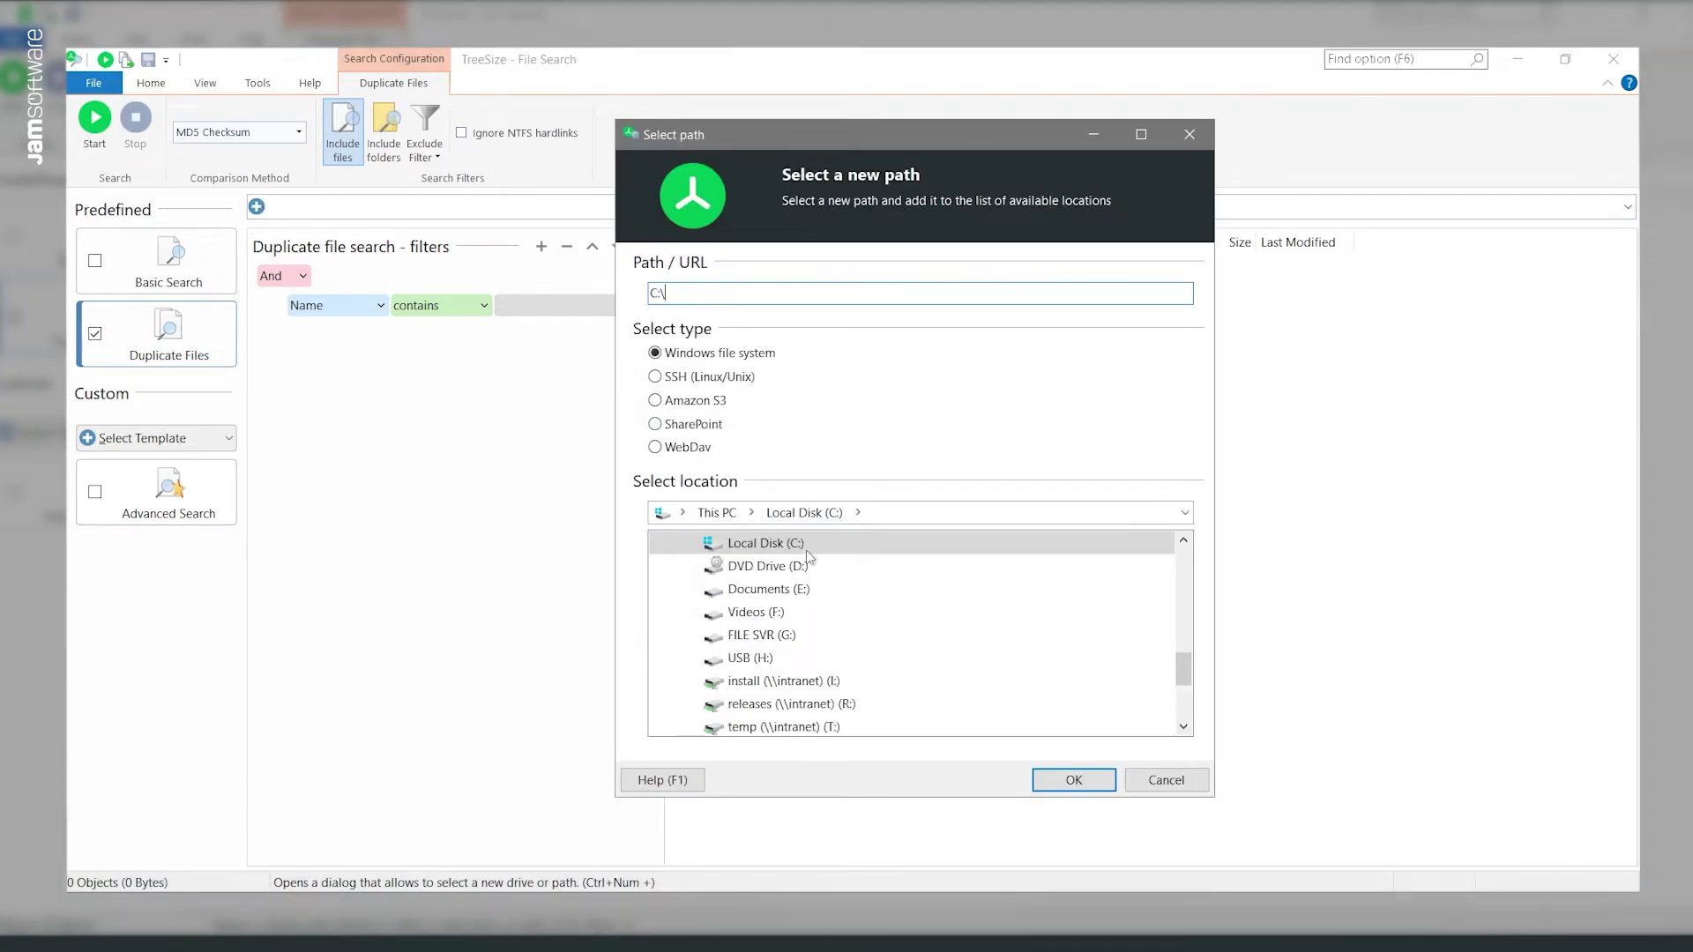
click(820, 589)
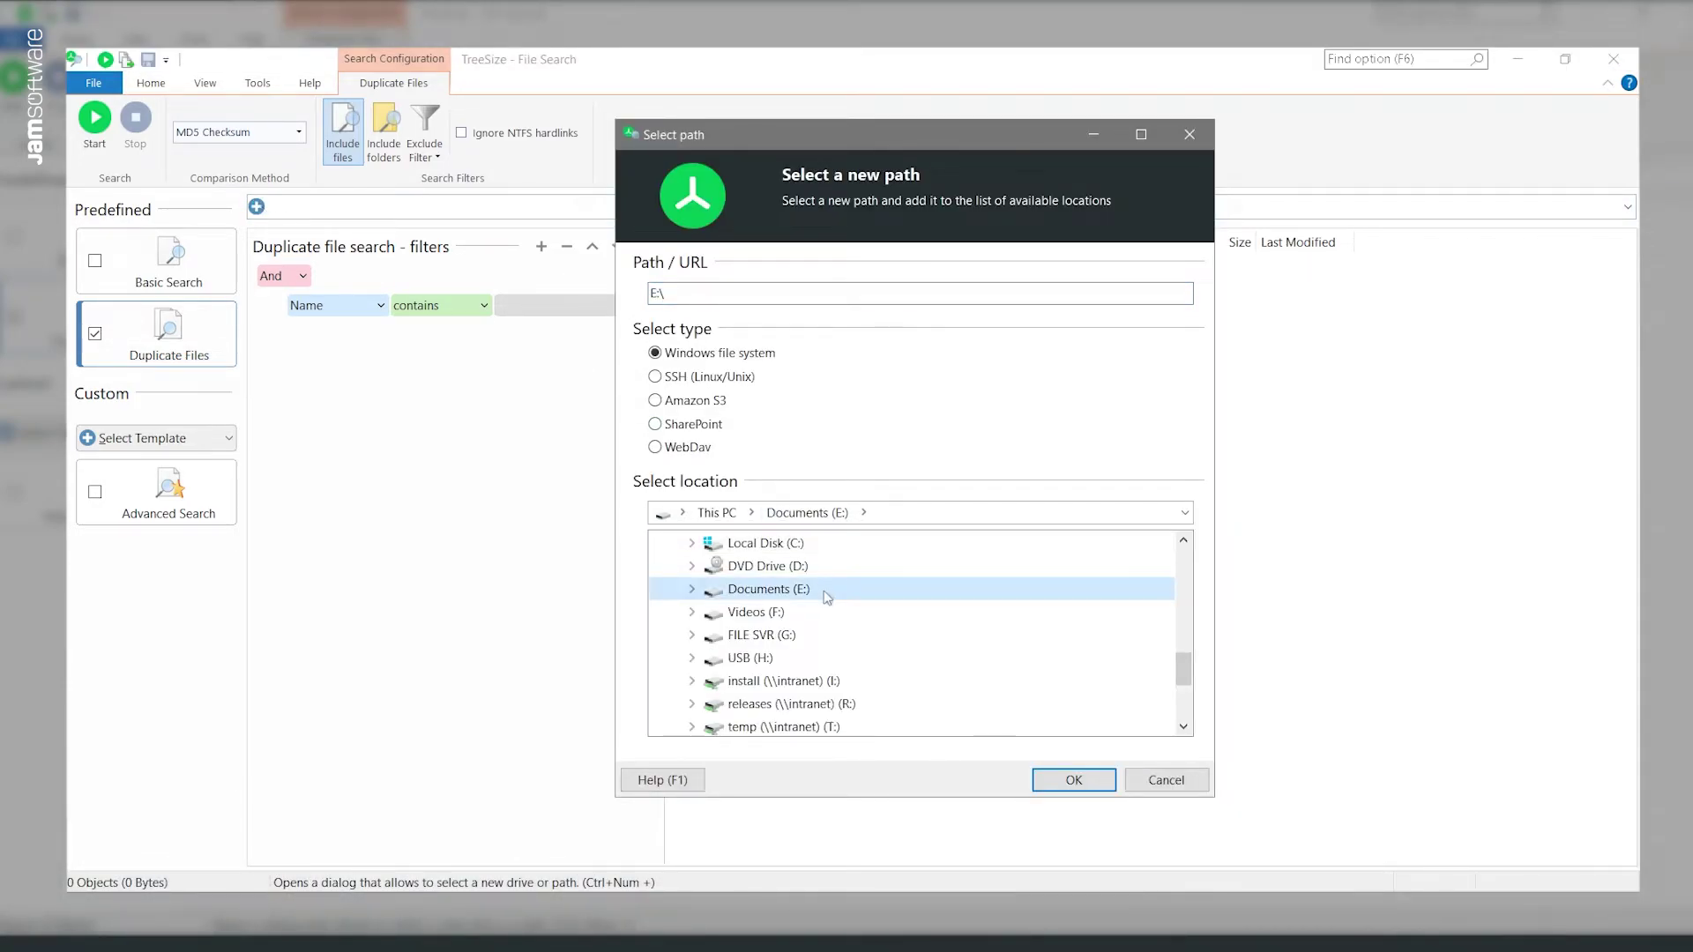
click(1042, 783)
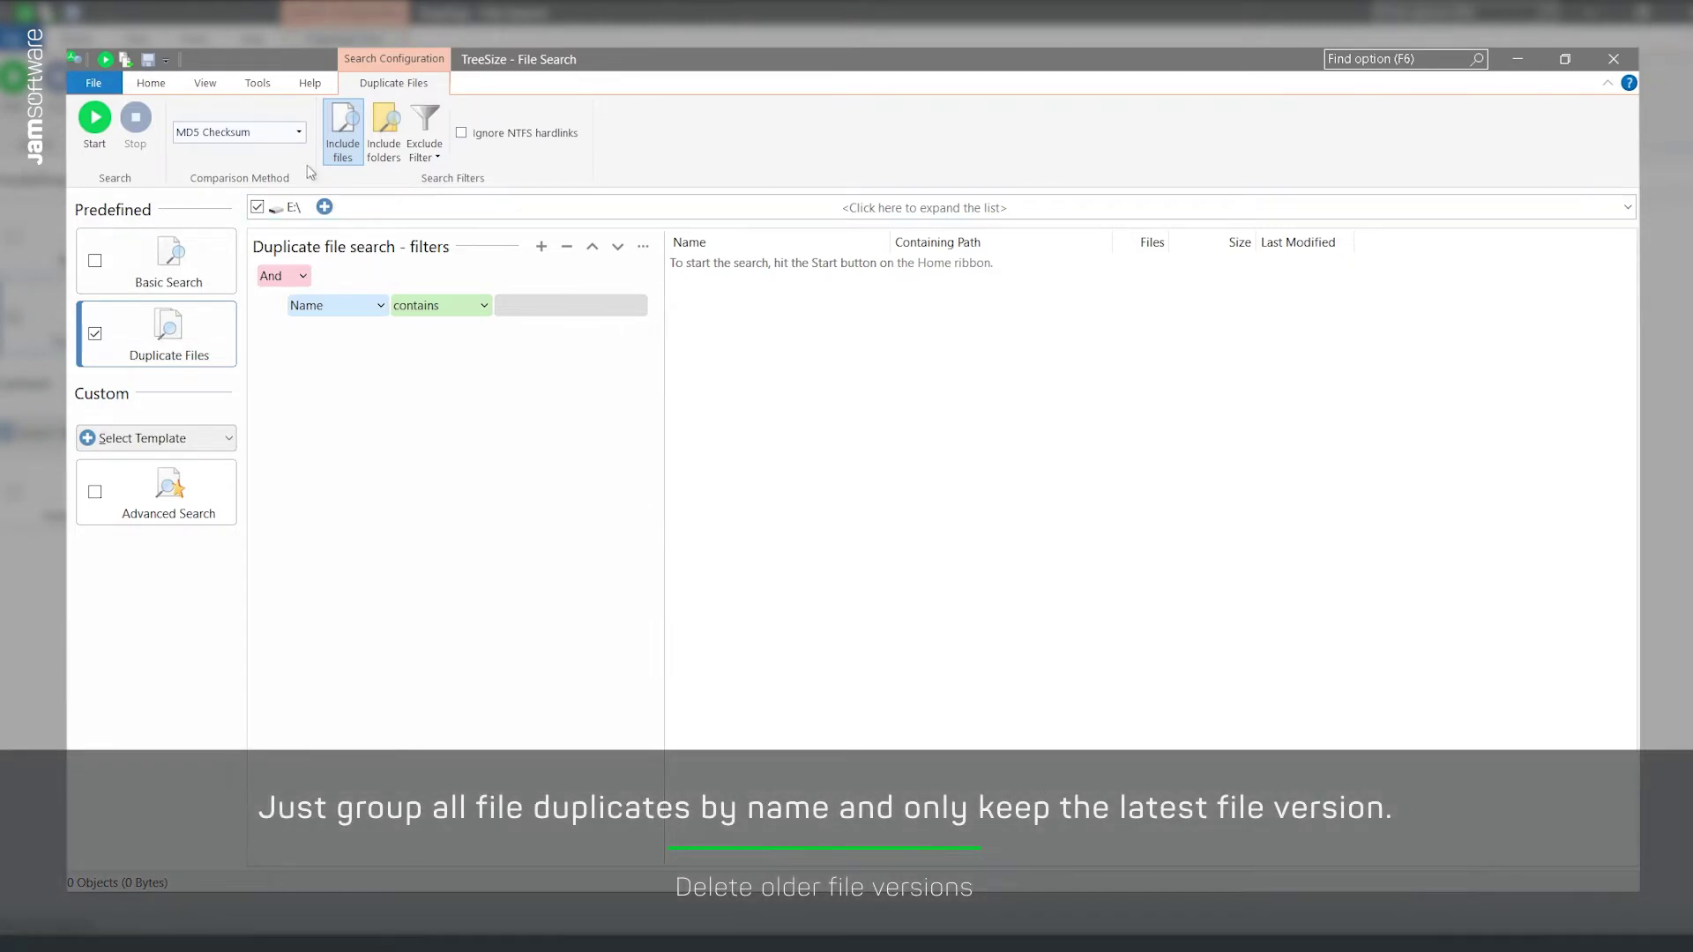
Compare by Name, filter names containing Processes, and run the duplicate search.
click(300, 134)
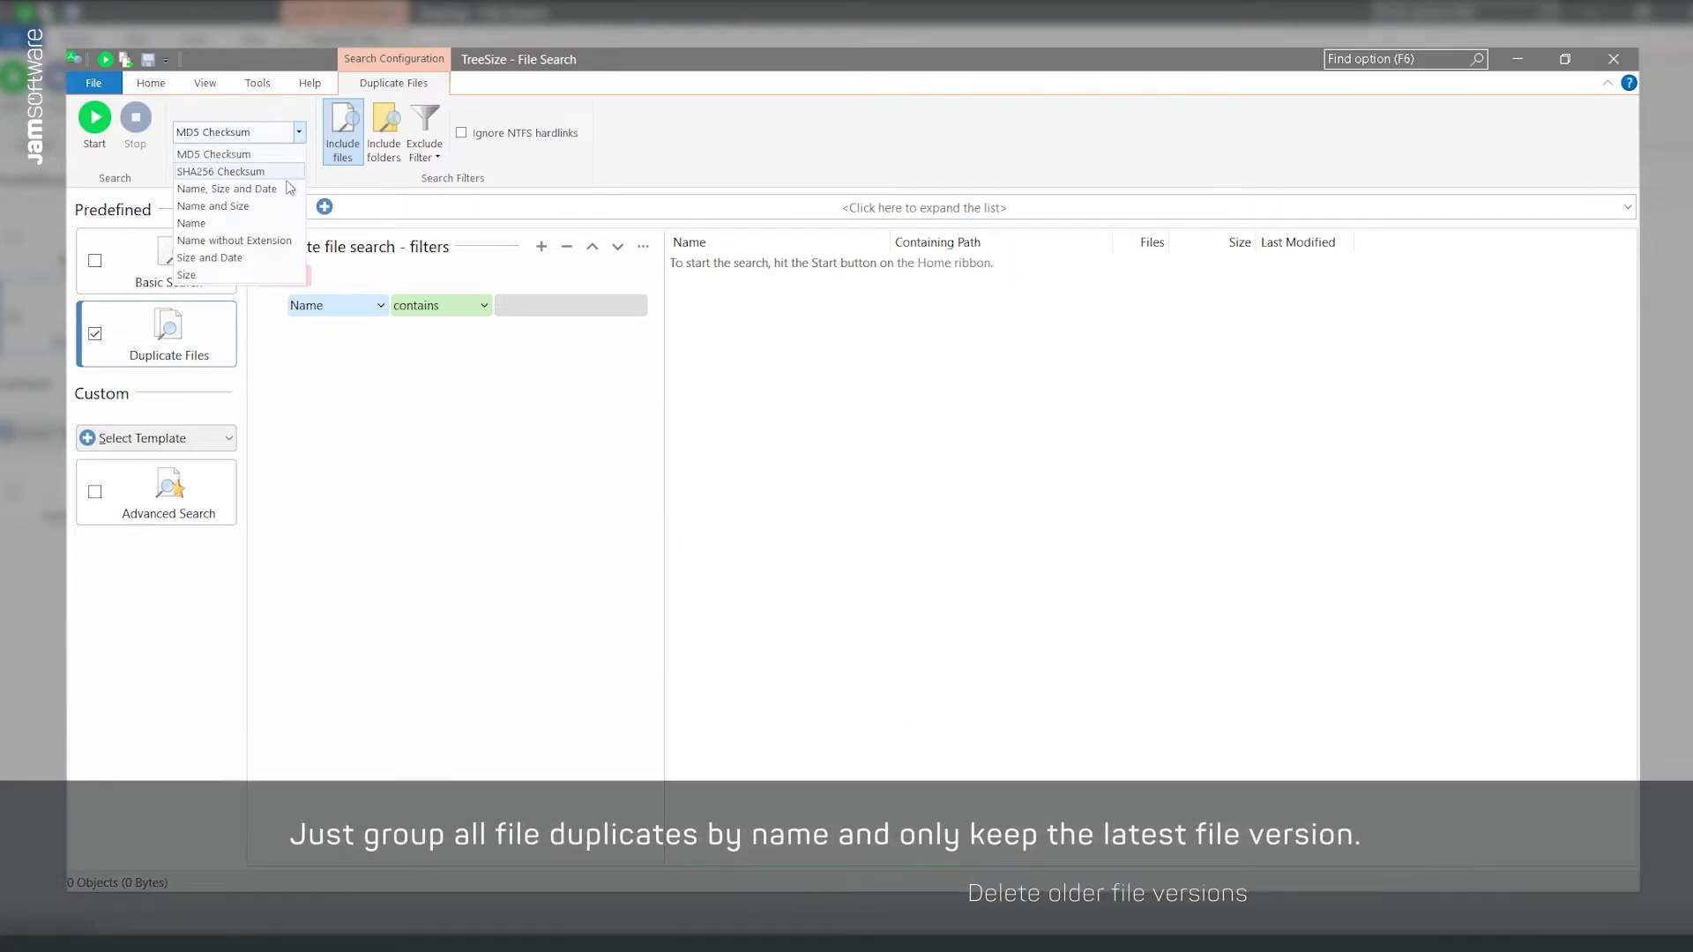
click(281, 224)
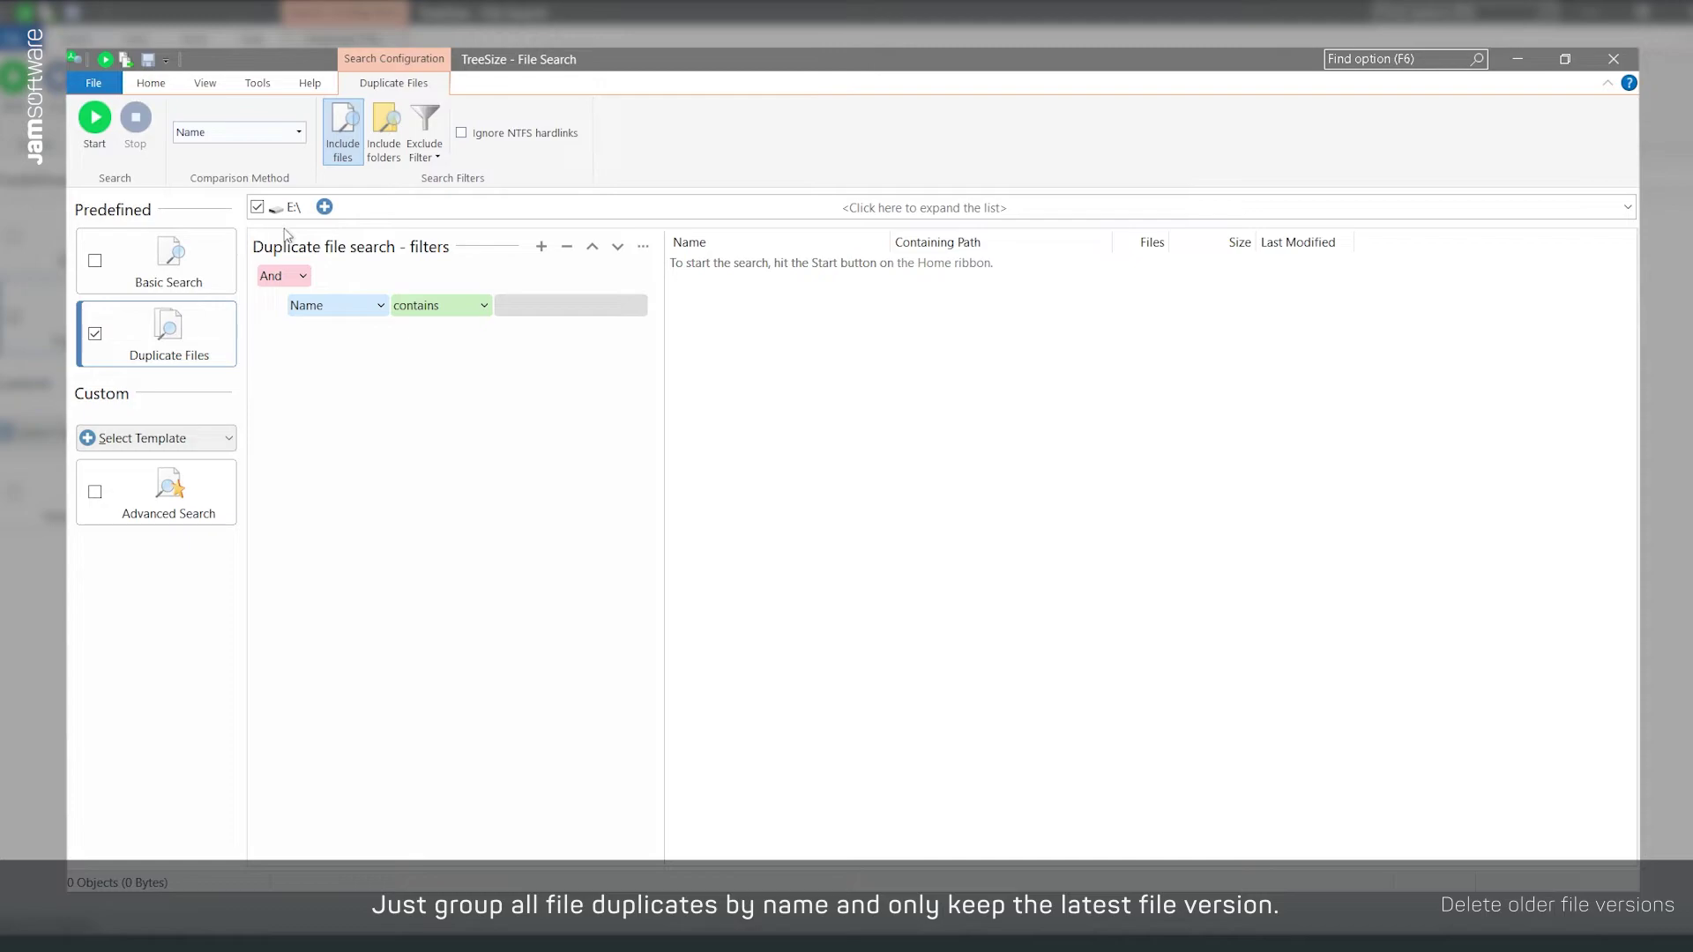
click(499, 306)
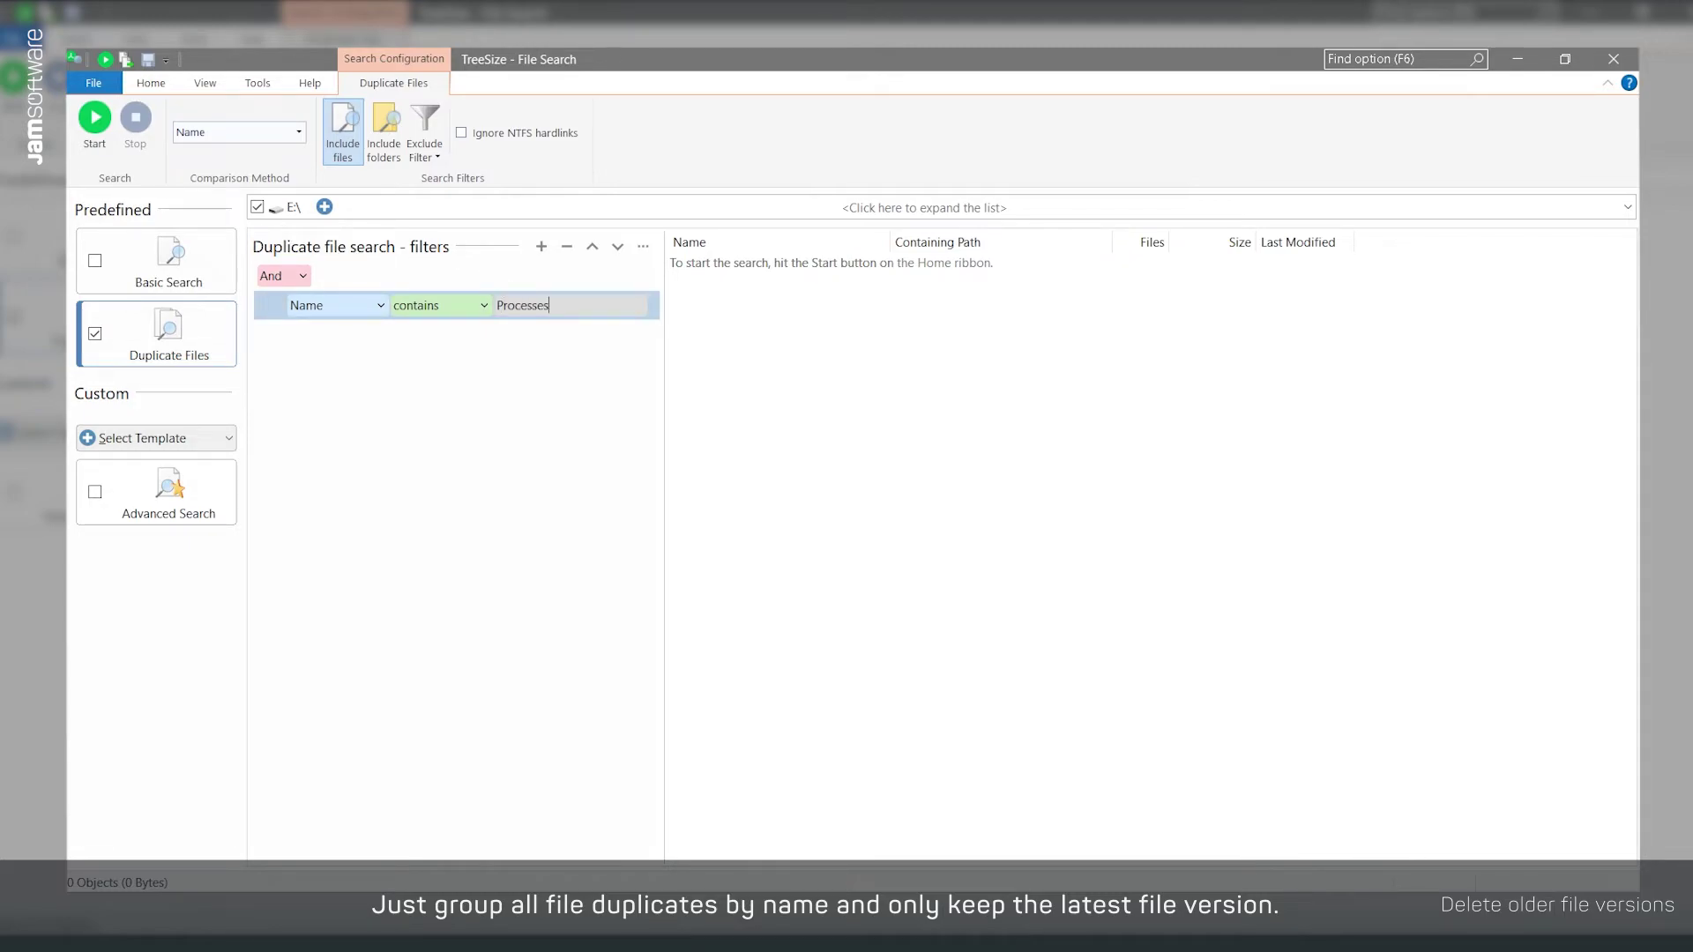
click(95, 119)
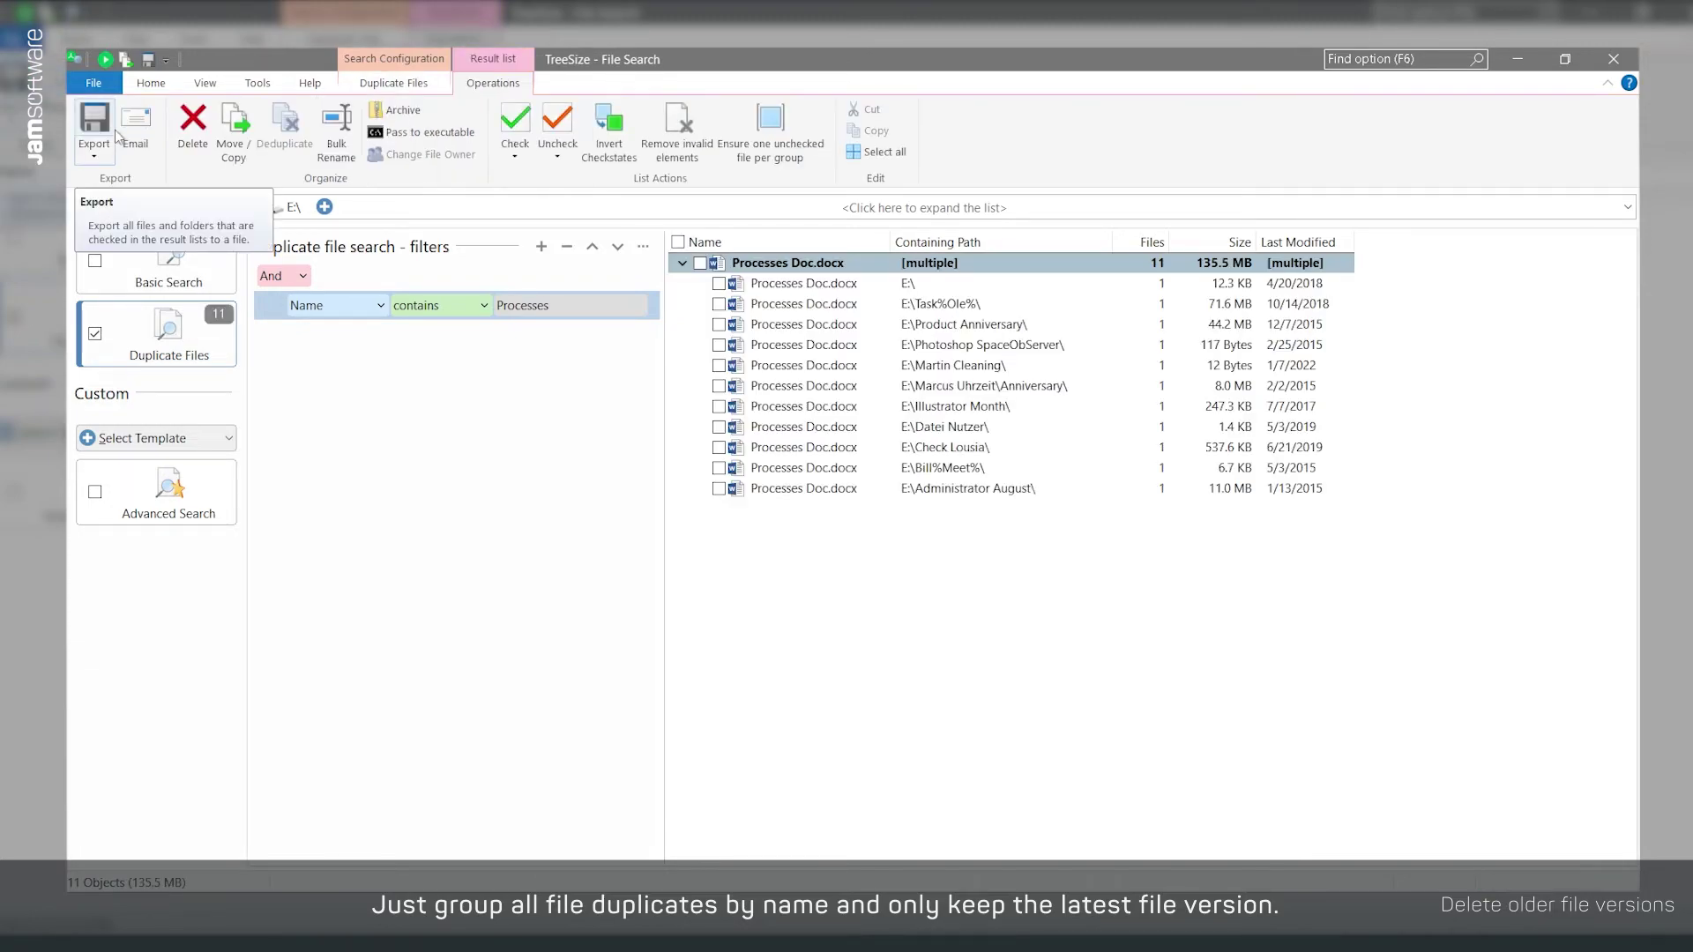
Sort the Processes Doc.docx copies by Last Modified, newest first.
click(1226, 247)
click(1283, 243)
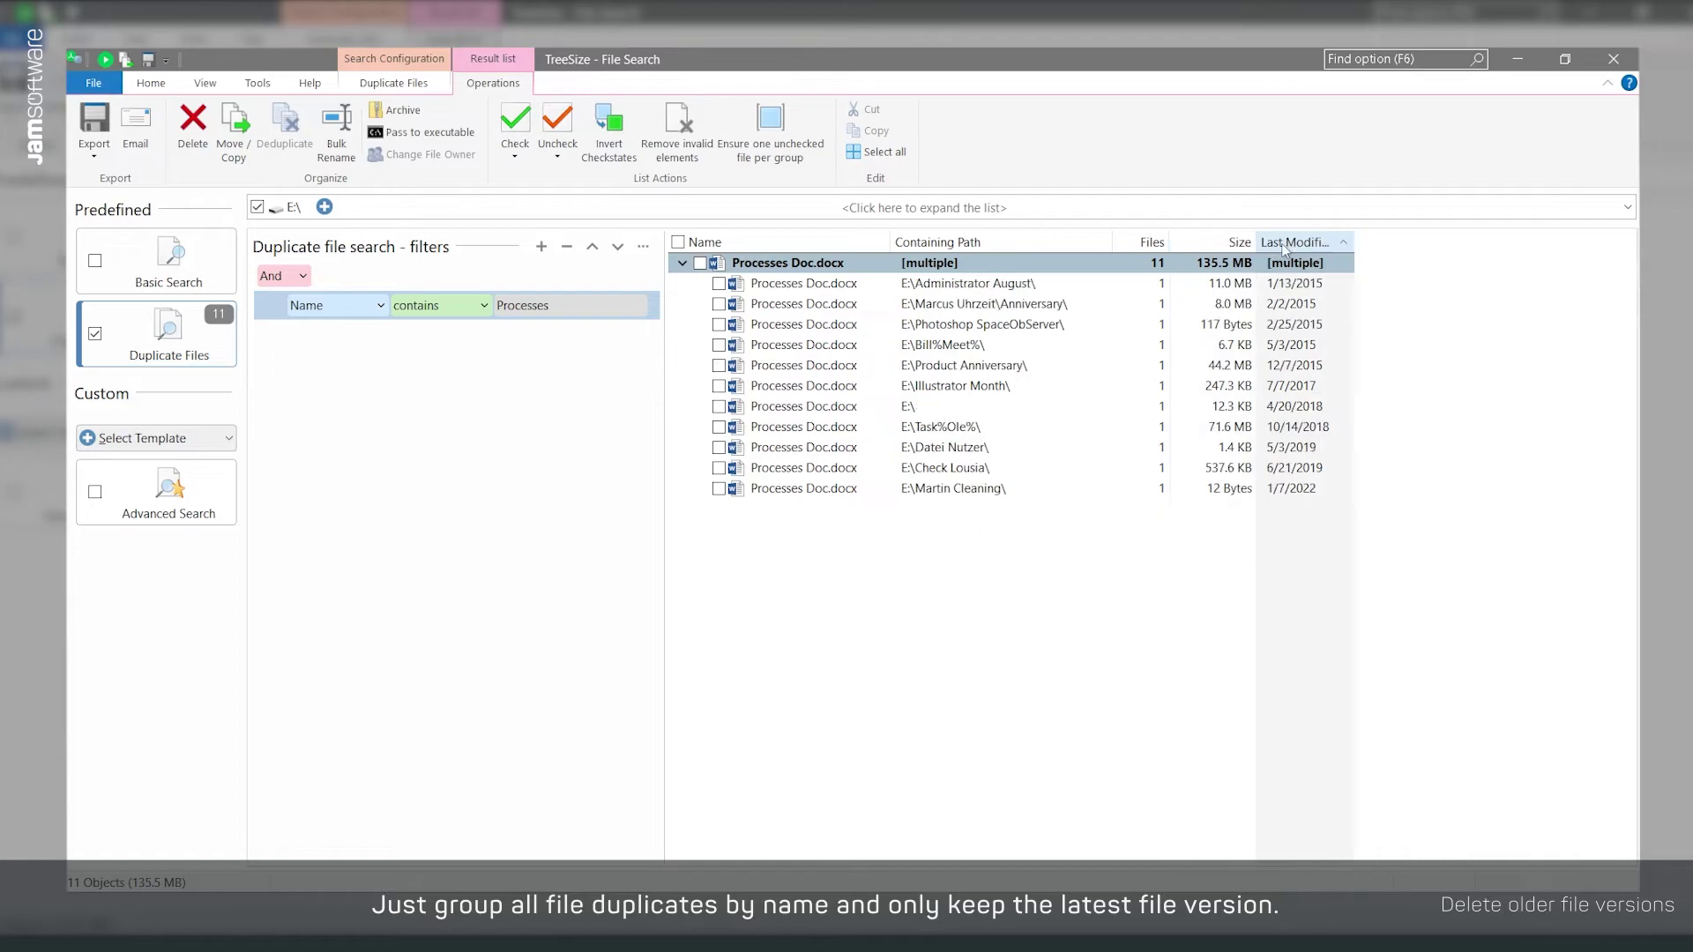
click(1284, 246)
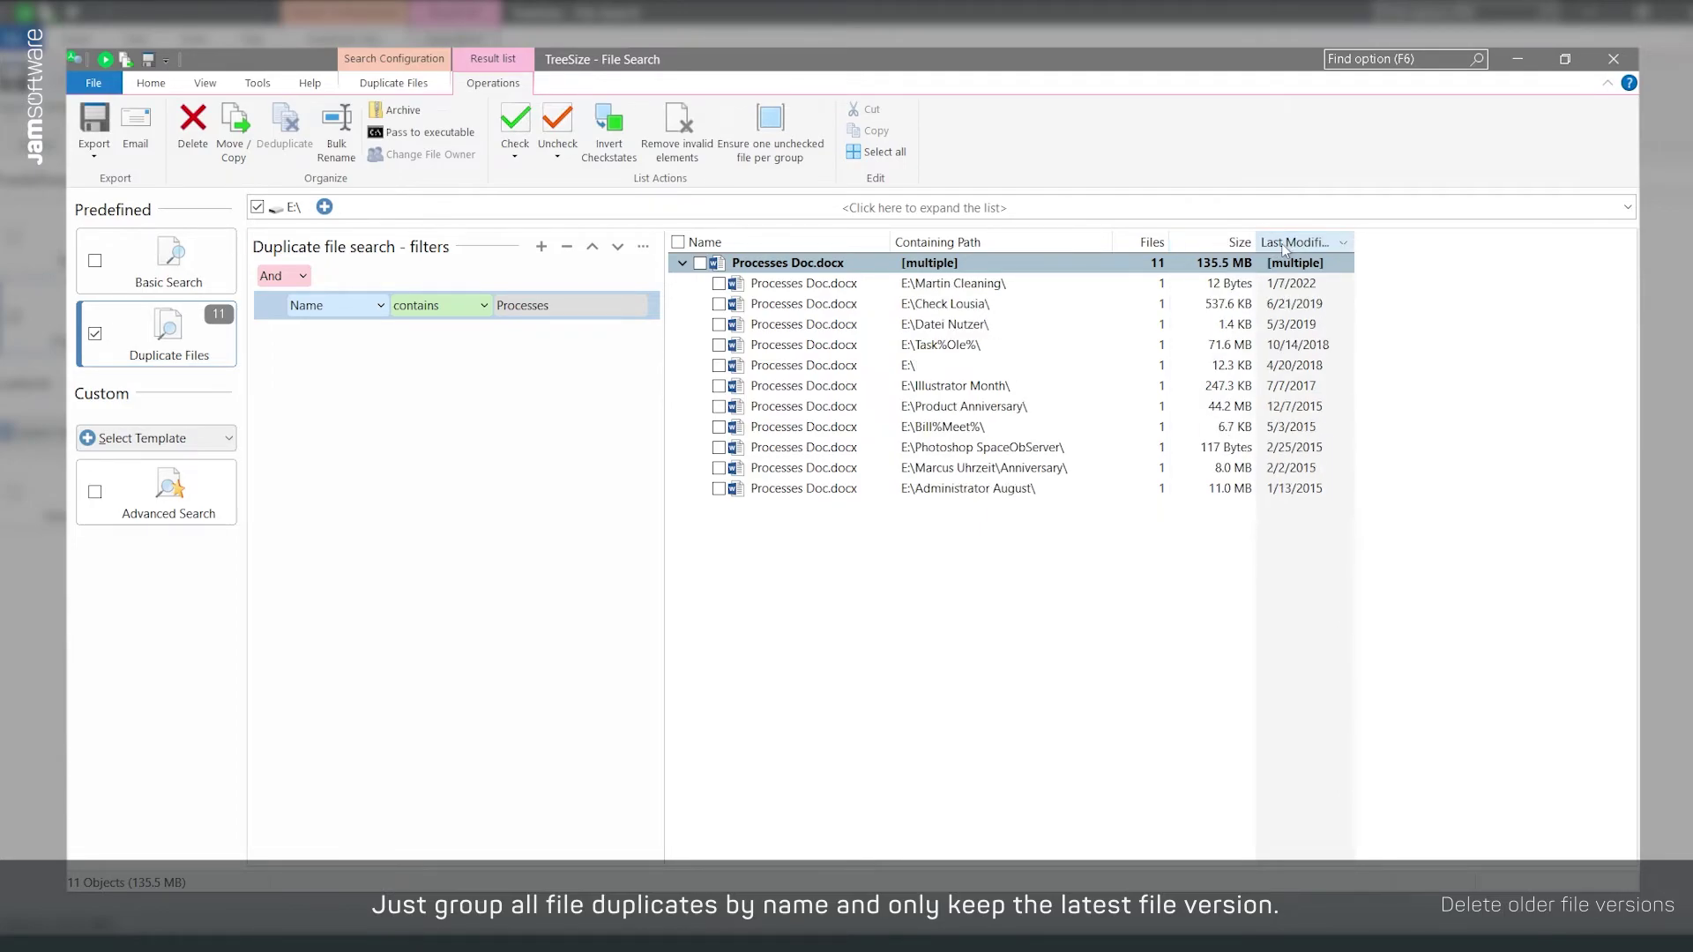
Delete the 10 older copies, keeping only the newest version from 1/7/2022.
click(517, 156)
click(595, 291)
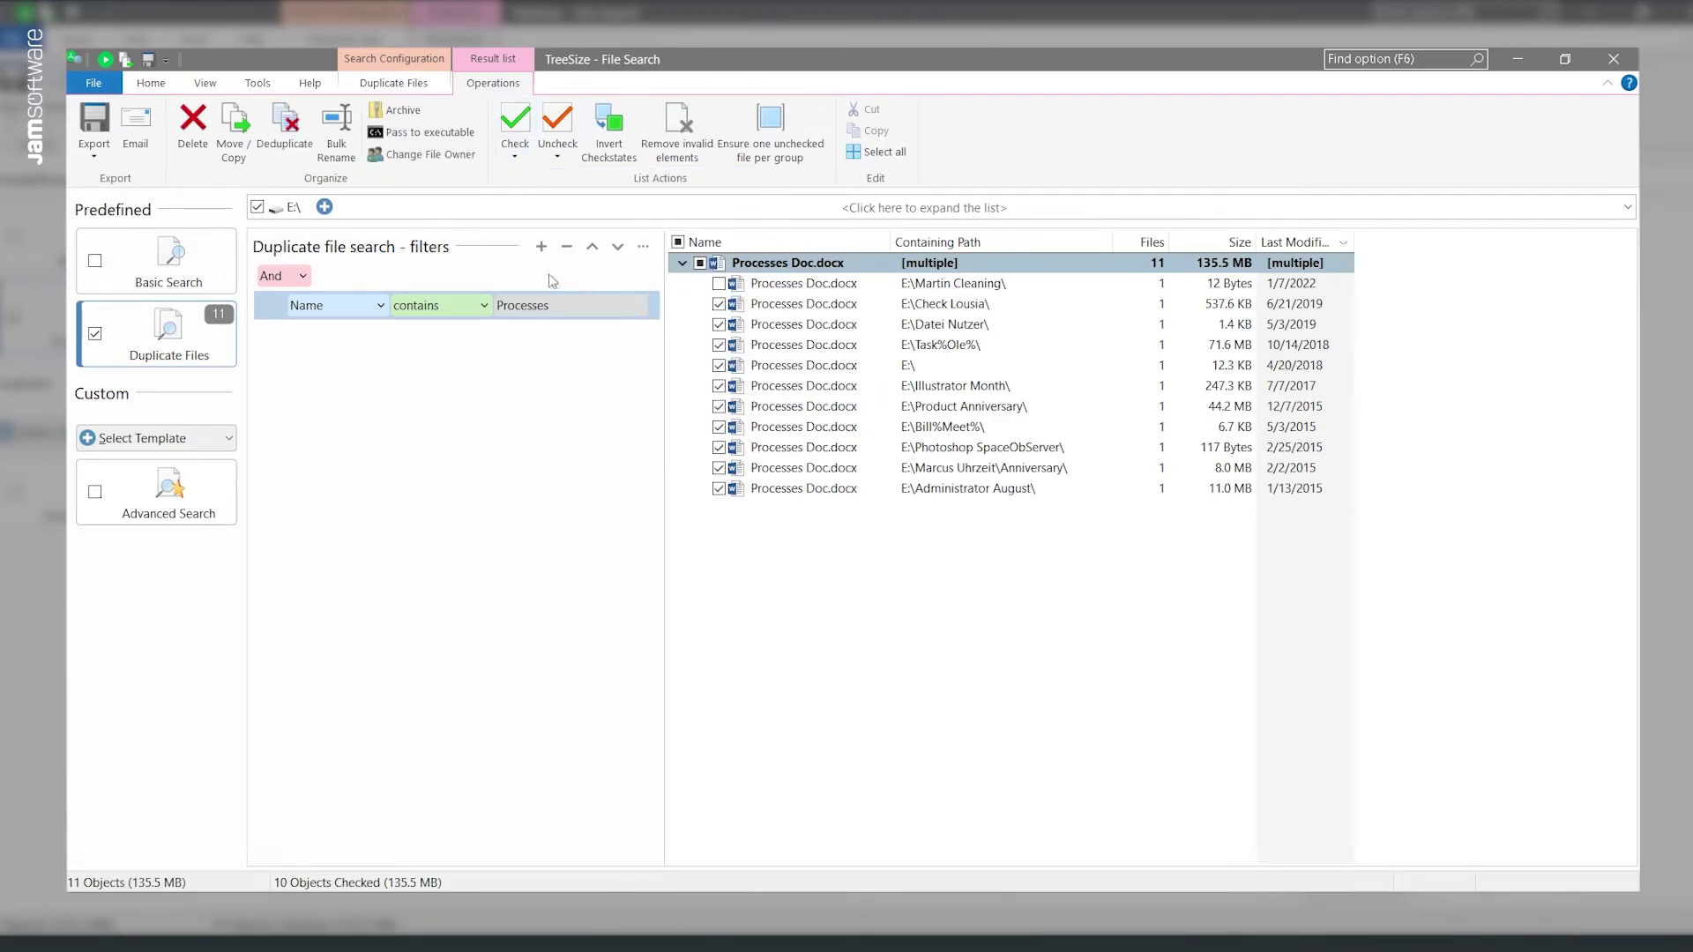
click(199, 143)
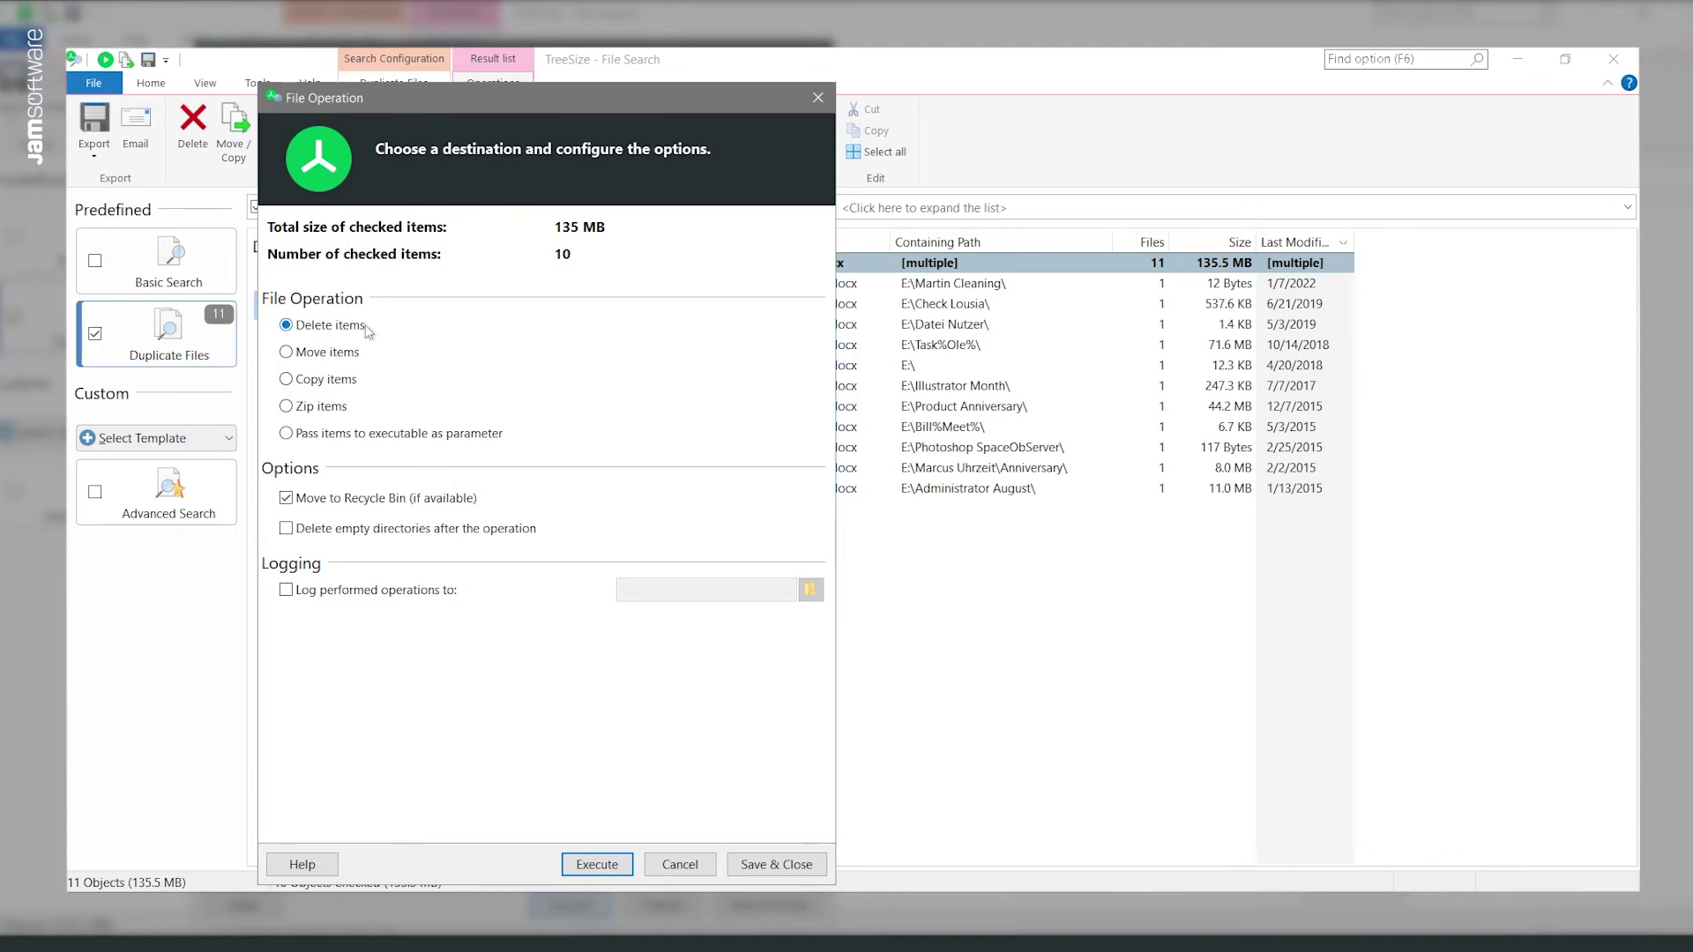
click(597, 864)
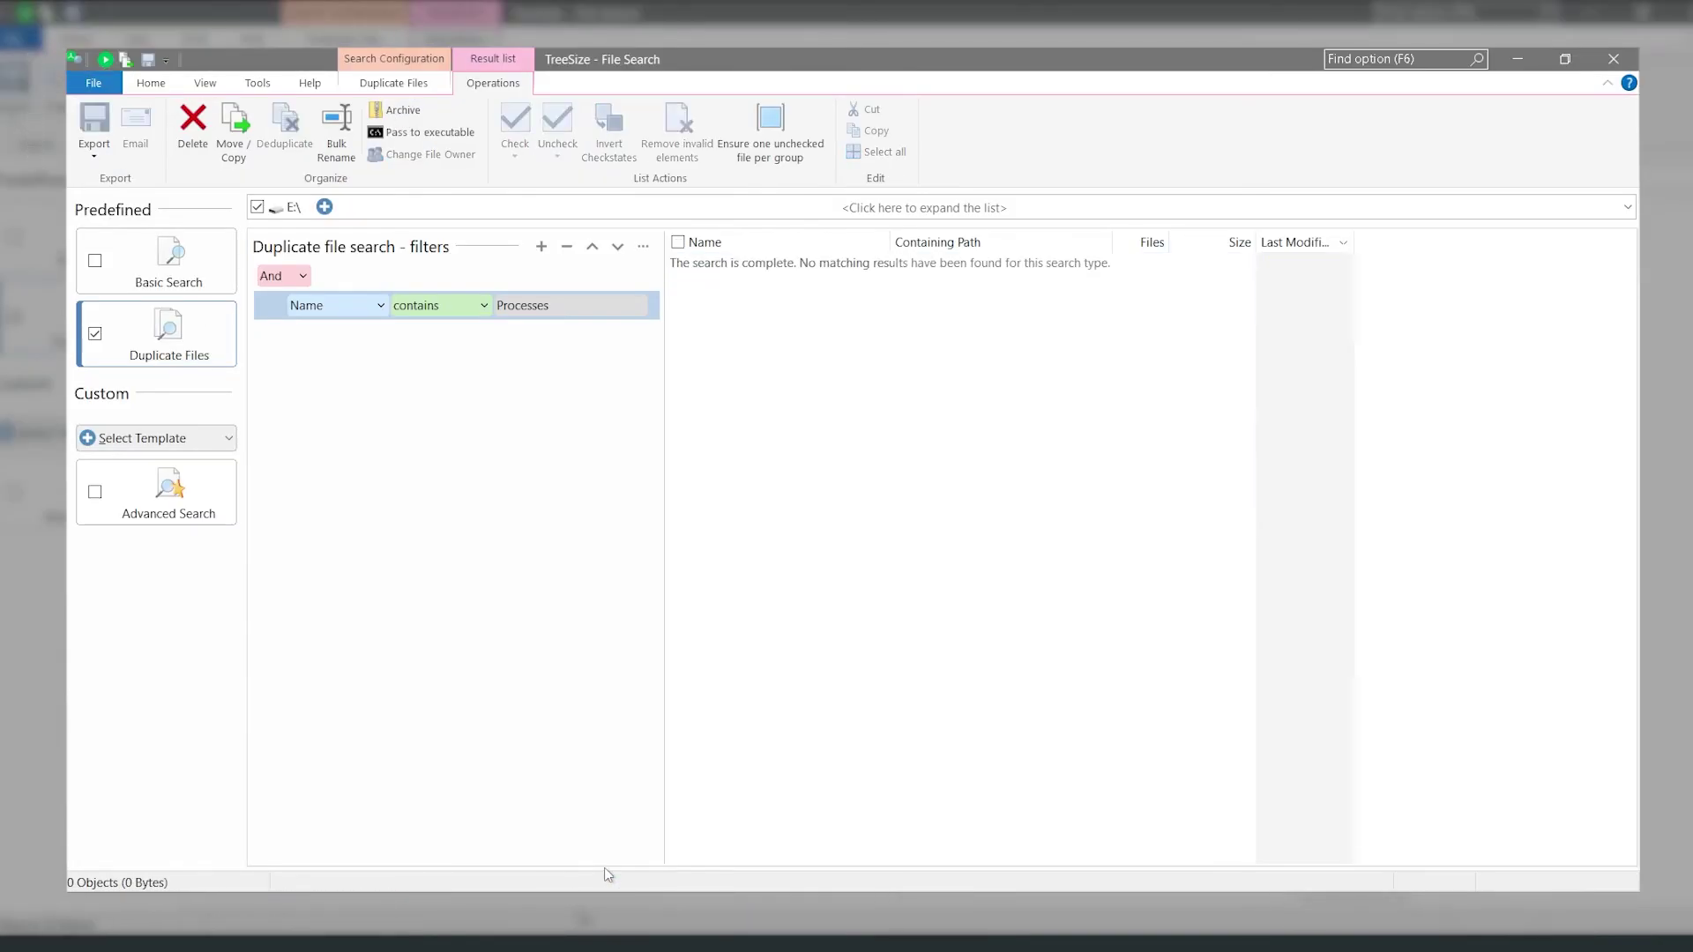